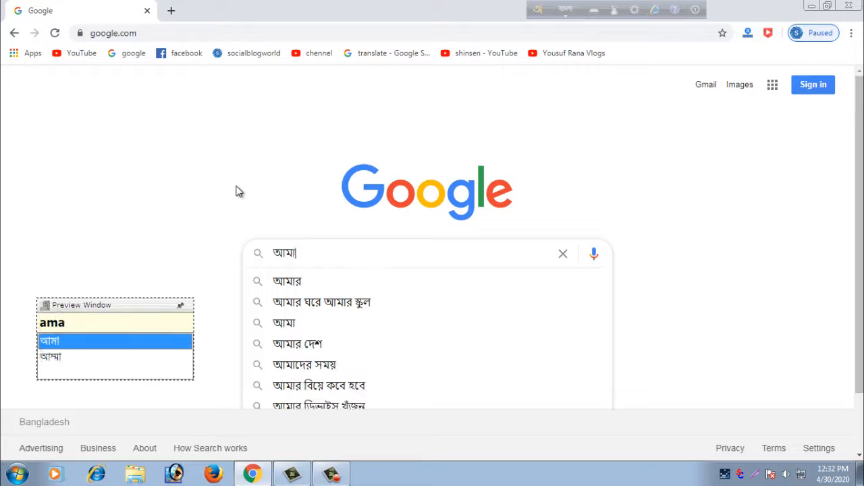
Complete the Google search text in phonetic Bangla as "আমার সোনার বাংলা"
{"action": "type", "text": "sonar"}
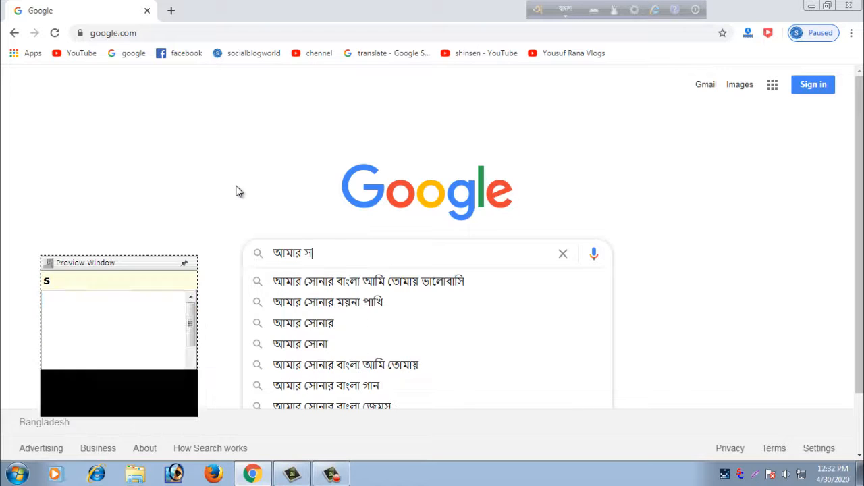
{"action": "type", "text": " ban"}
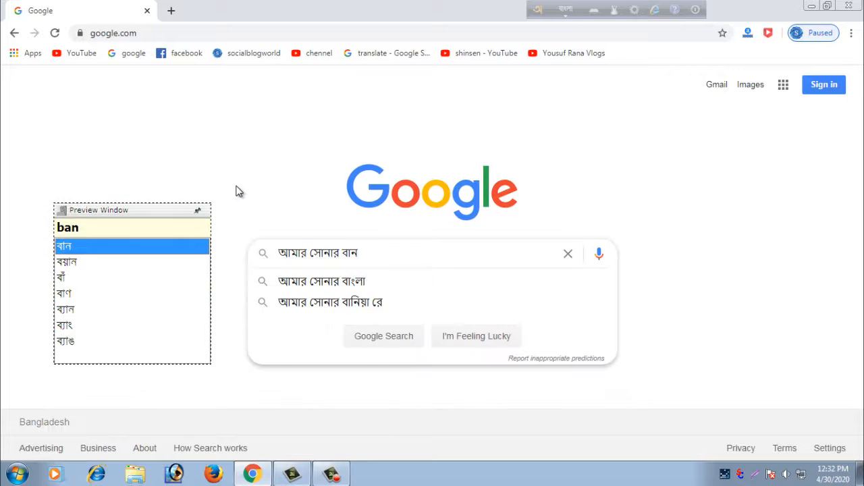
{"action": "type", "text": "gla"}
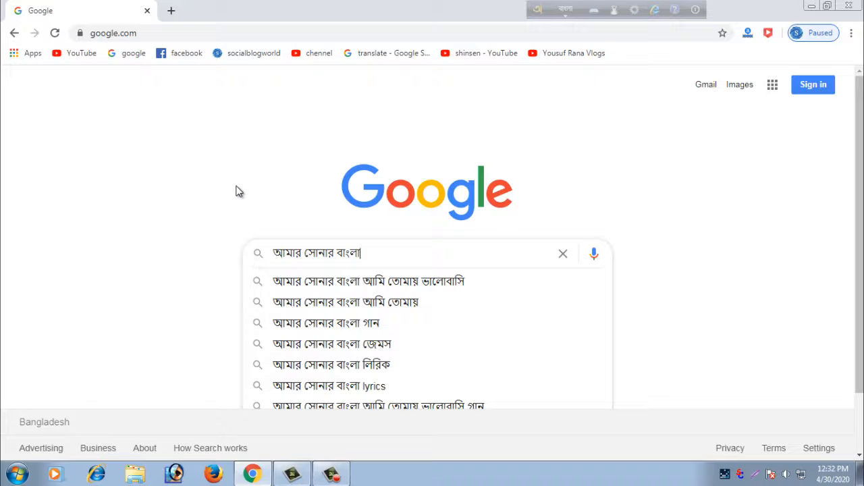
Clear the Bangla text from the Google search box and minimize the browser window
{"action": "key", "text": "ctrl+BackSpace"}
{"action": "key", "text": "ctrl+BackSpace"}
{"action": "key", "text": "ctrl+BackSpace"}
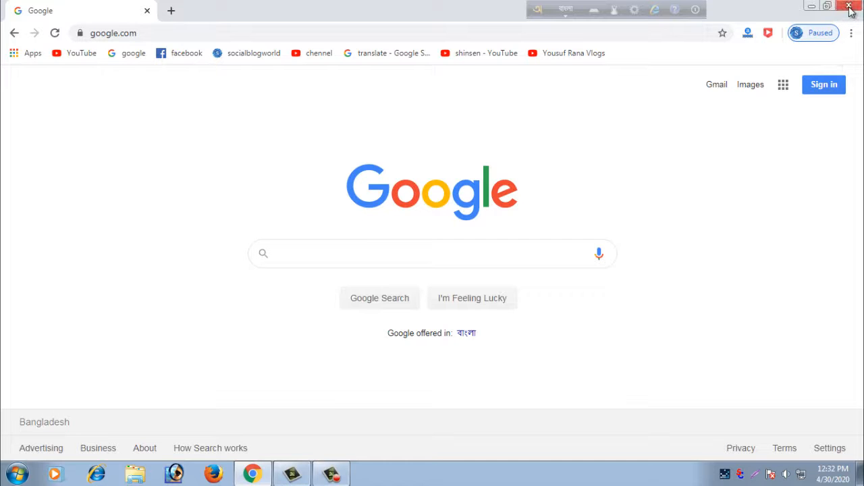
{"action": "left_click", "coordinate": [811, 6]}
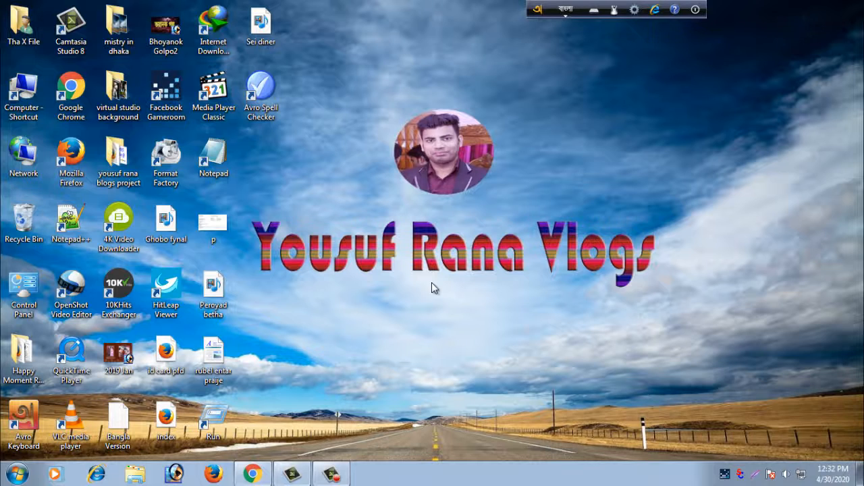
Switch to Adobe Photoshop and create a white 1600 × 900 pixel RGB document at 72 pixels/inch, with its window maximized
{"action": "left_click", "coordinate": [177, 476]}
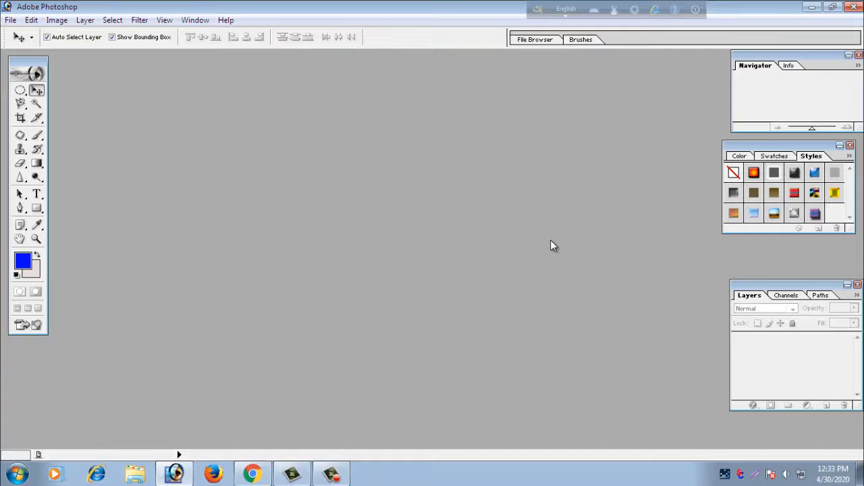
{"action": "key", "text": "ctrl+n"}
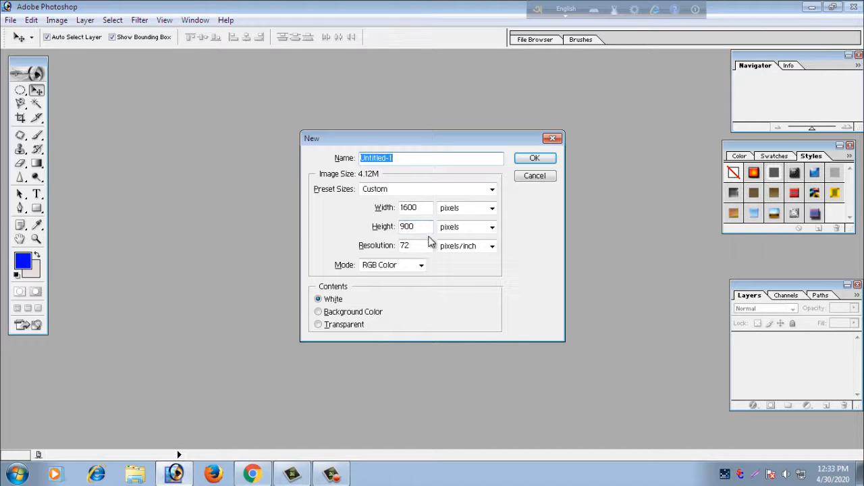
{"action": "left_click", "coordinate": [543, 159]}
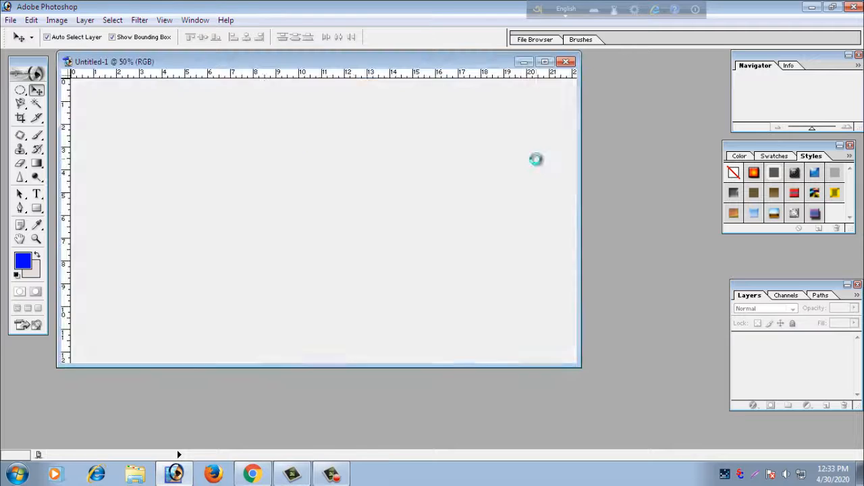
{"action": "left_click", "coordinate": [545, 61]}
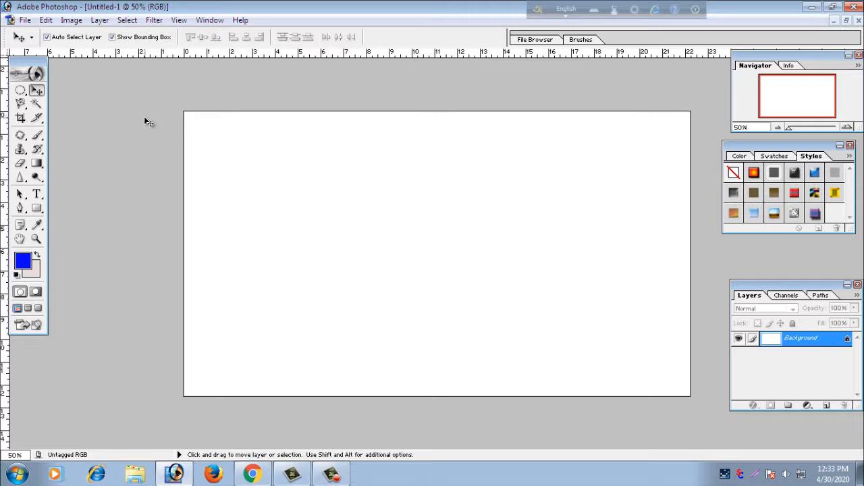
Add a blue Bauhaus 93 text layer reading "amar" and move it to the middle of the canvas
{"action": "left_click", "coordinate": [37, 195]}
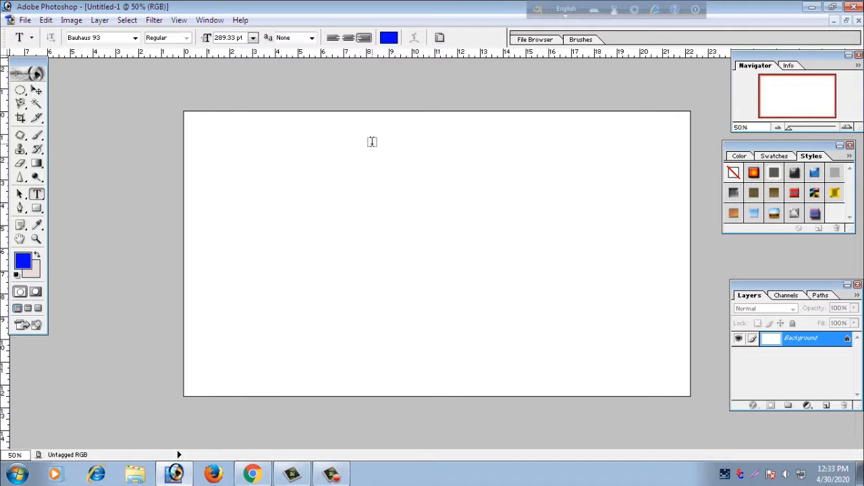
{"action": "left_click", "coordinate": [326, 188]}
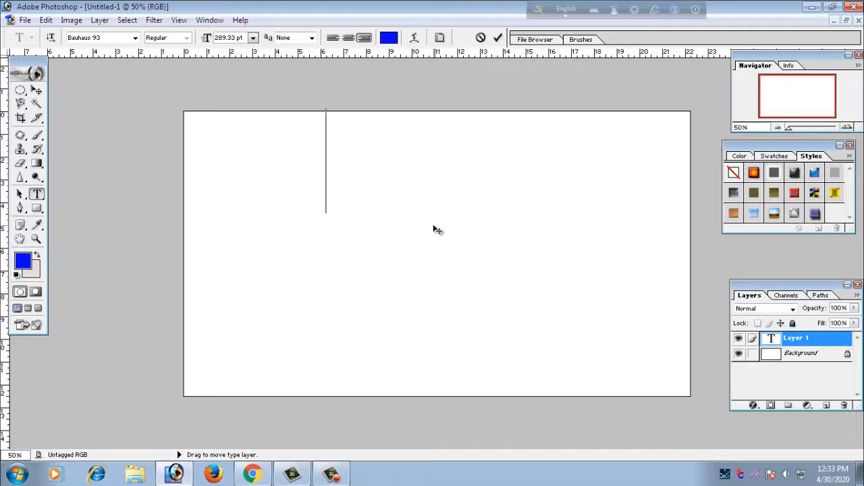
{"action": "type", "text": "am"}
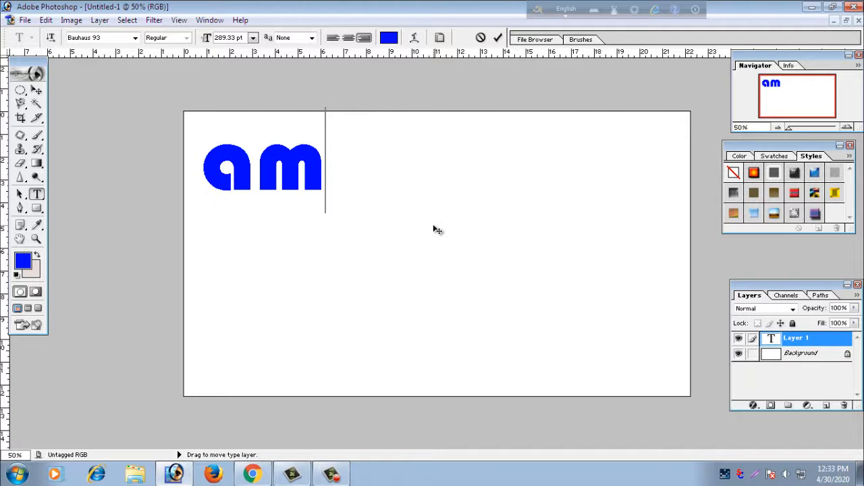
{"action": "type", "text": "ar"}
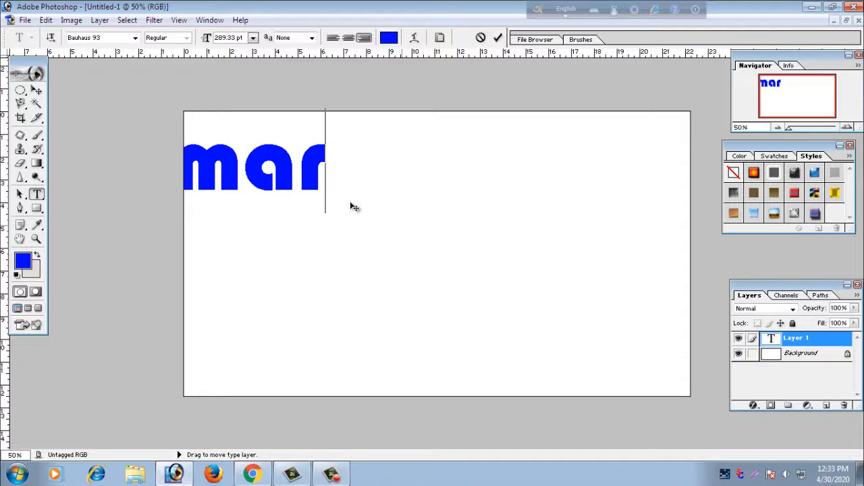
{"action": "left_click_drag", "start_coordinate": [337, 185], "coordinate": [565, 267]}
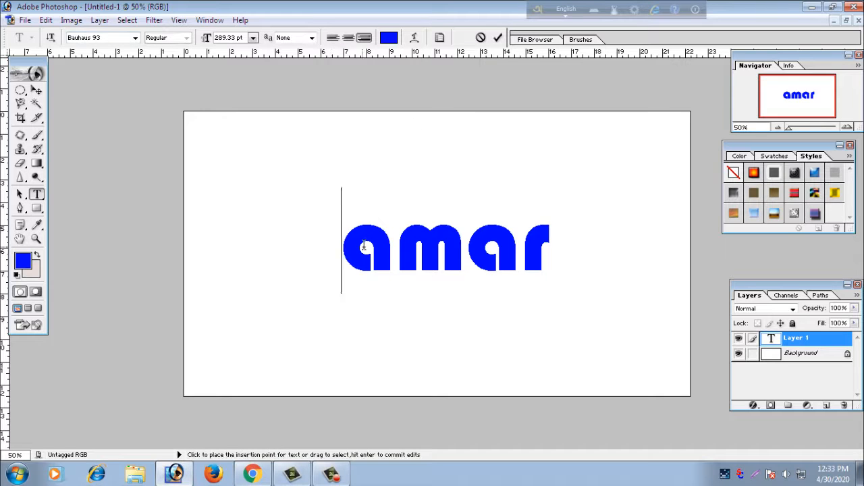
Set the font size of the whole "amar" text to 60 pt
{"action": "key", "text": "ctrl+a"}
{"action": "left_click", "coordinate": [252, 38]}
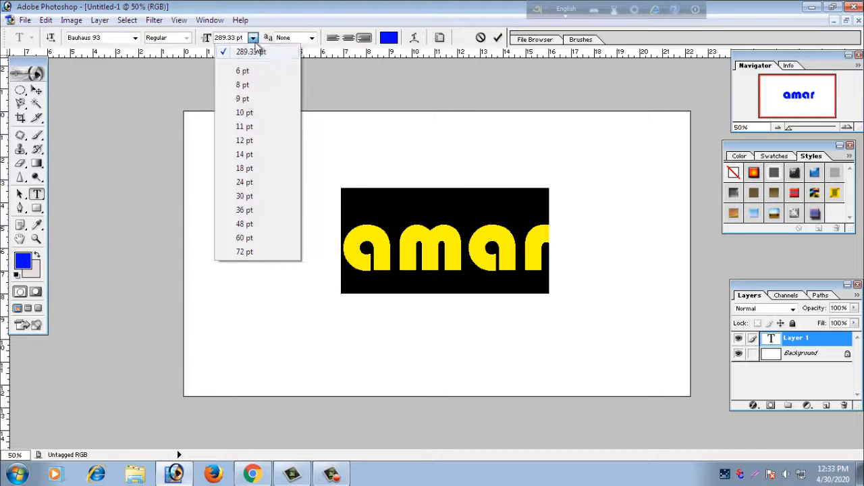
{"action": "left_click", "coordinate": [247, 196]}
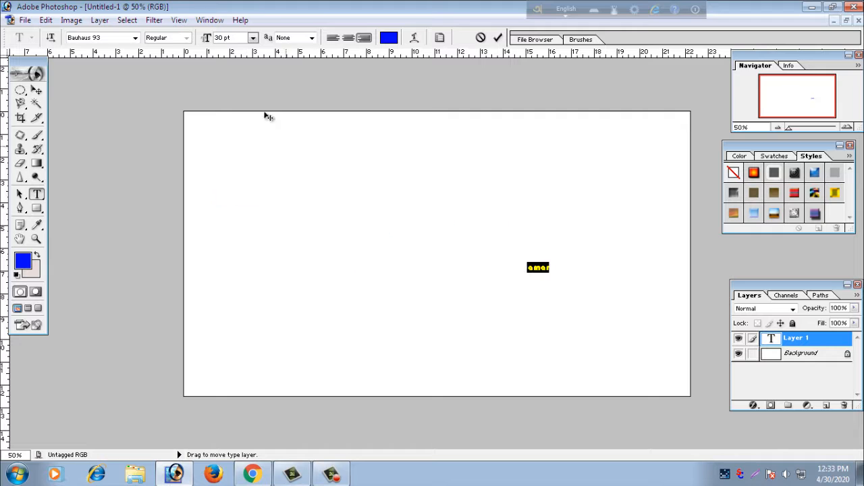
{"action": "left_click", "coordinate": [253, 37]}
{"action": "left_click", "coordinate": [260, 242]}
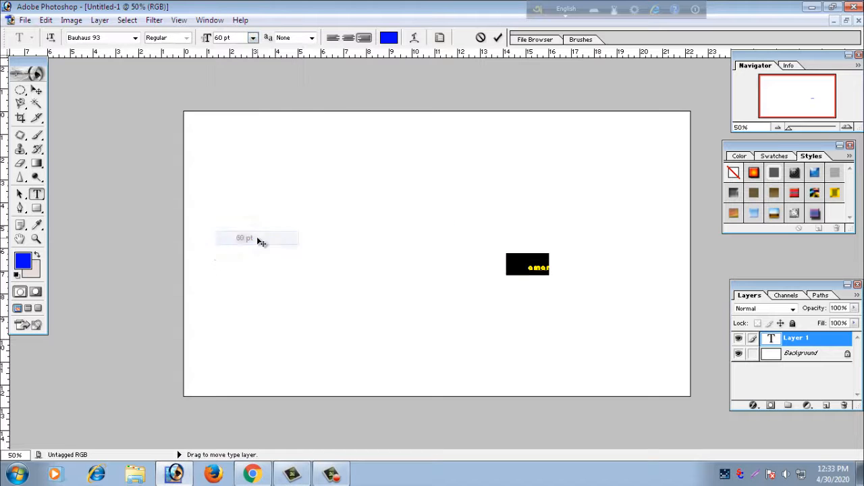
Move the small text closer to the canvas centre and replace it with "sonar na"
{"action": "left_click_drag", "start_coordinate": [569, 271], "coordinate": [518, 250]}
{"action": "key", "text": "BackSpace"}
{"action": "type", "text": "s"}
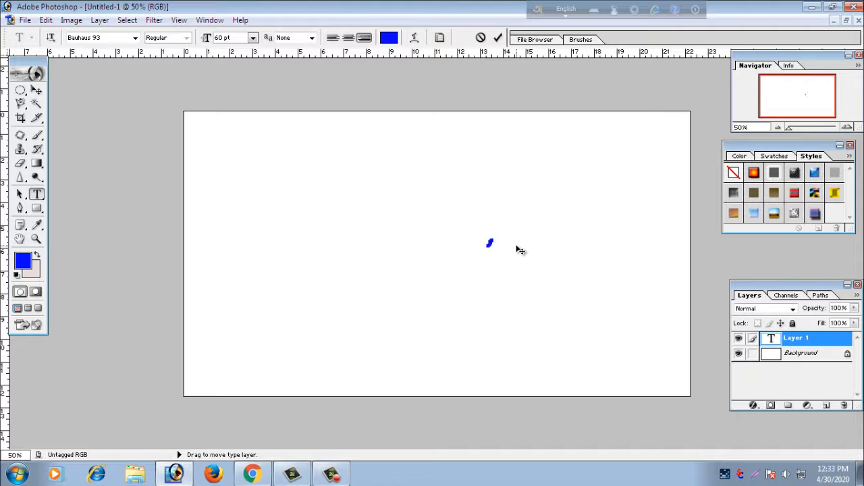
{"action": "type", "text": "onar n"}
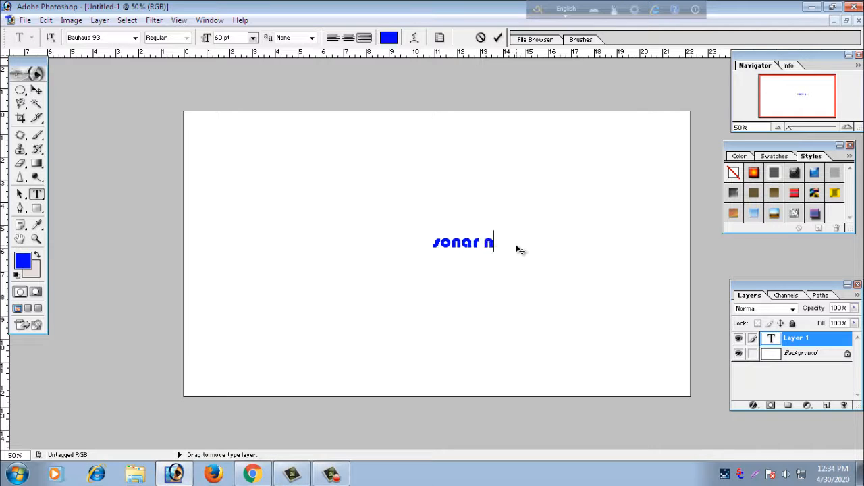
{"action": "type", "text": "a"}
Replace the text with the English phrase "amar sonar bangla"
{"action": "key", "text": "BackSpace"}
{"action": "key", "text": "BackSpace"}
{"action": "key", "text": "BackSpace"}
{"action": "key", "text": "BackSpace"}
{"action": "key", "text": "BackSpace"}
{"action": "key", "text": "BackSpace"}
{"action": "key", "text": "BackSpace"}
{"action": "key", "text": "BackSpace"}
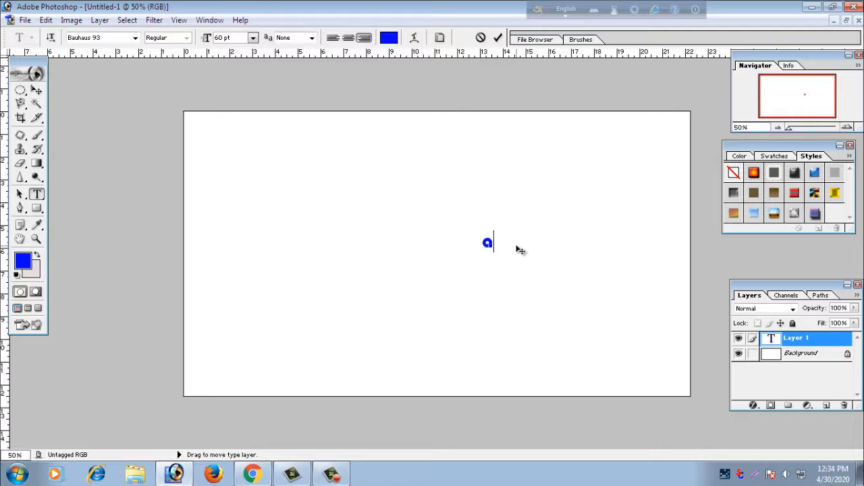
{"action": "type", "text": "amar"}
{"action": "key", "text": "BackSpace"}
{"action": "type", "text": "e"}
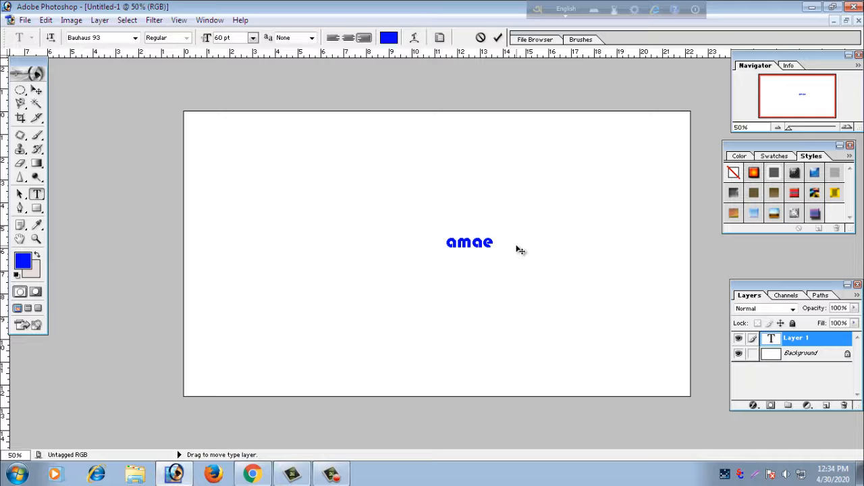
{"action": "key", "text": "BackSpace"}
{"action": "type", "text": "r so"}
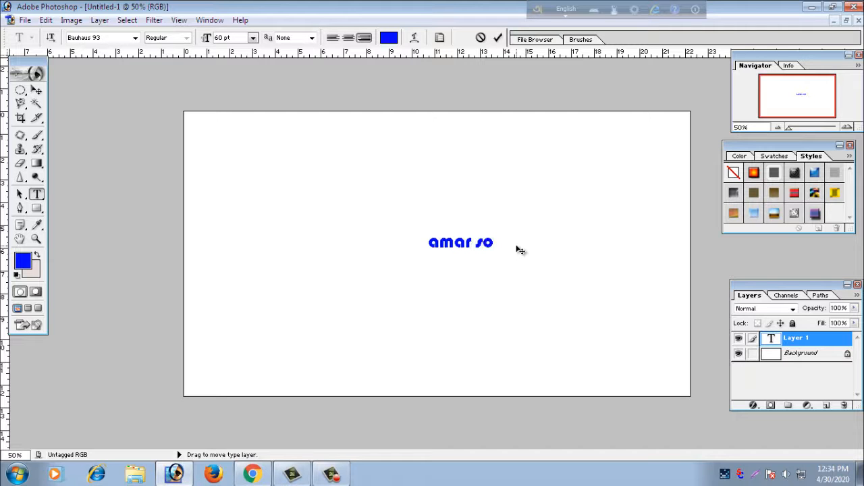
{"action": "type", "text": "nar bangla"}
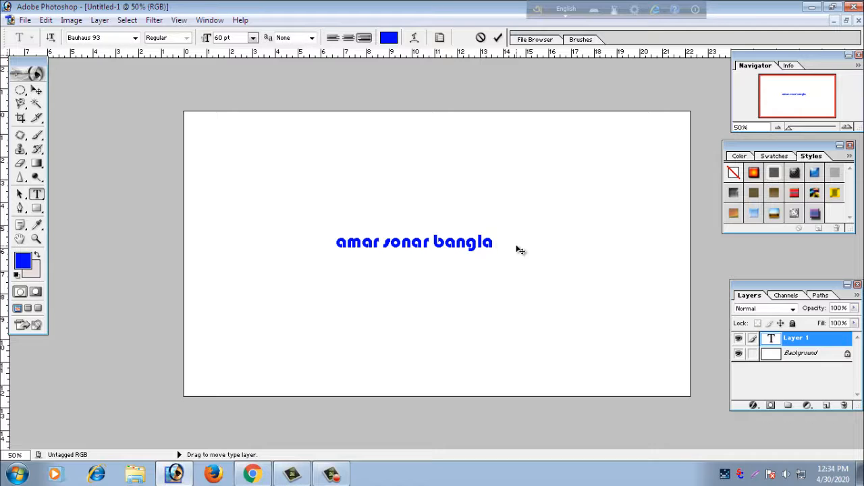
Delete the entire English phrase, leaving the text layer open for editing
{"action": "key", "text": "BackSpace"}
{"action": "key", "text": "BackSpace"}
{"action": "key", "text": "BackSpace"}
{"action": "key", "text": "BackSpace"}
{"action": "key", "text": "BackSpace"}
{"action": "key", "text": "BackSpace"}
{"action": "key", "text": "BackSpace"}
{"action": "key", "text": "BackSpace"}
{"action": "key", "text": "BackSpace"}
{"action": "key", "text": "BackSpace"}
{"action": "key", "text": "BackSpace"}
{"action": "key", "text": "BackSpace"}
{"action": "key", "text": "BackSpace"}
{"action": "key", "text": "BackSpace"}
{"action": "key", "text": "BackSpace"}
{"action": "key", "text": "BackSpace"}
{"action": "key", "text": "BackSpace"}
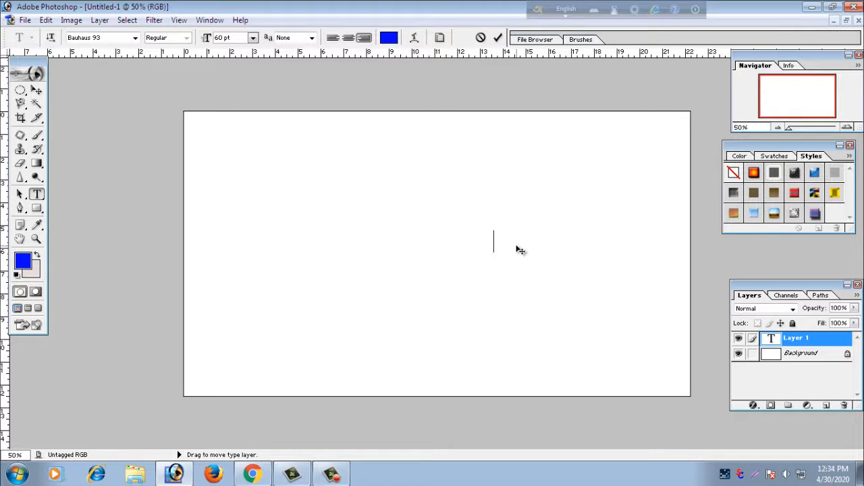
Try Bangla input in the text layer by entering "amar sonar bangla" phonetically, and move the Avro preview window off the toolbox
{"action": "key", "text": "F12"}
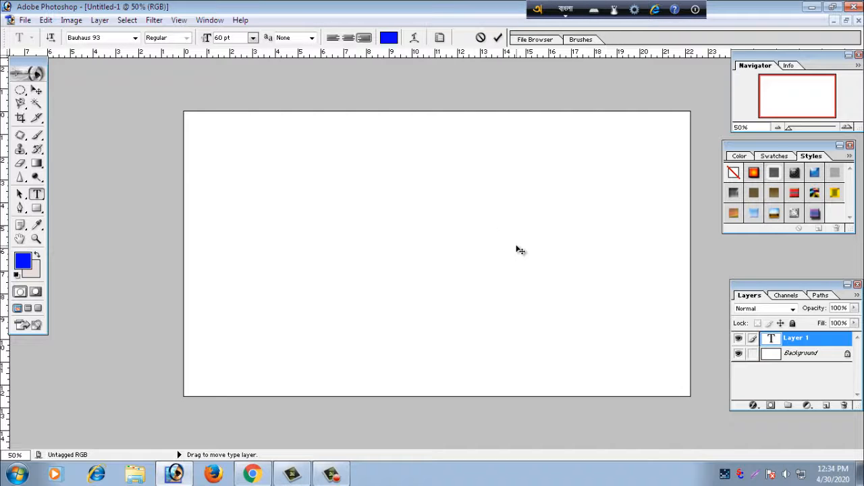
{"action": "type", "text": "amar"}
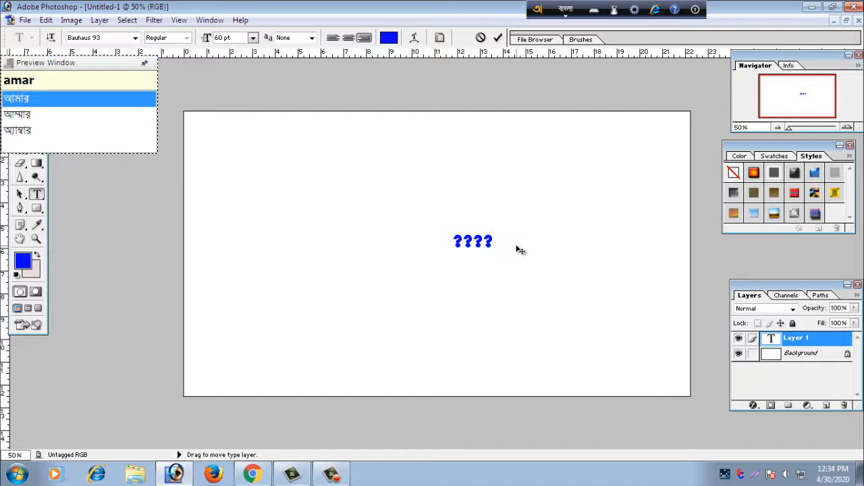
{"action": "type", "text": " sonar "}
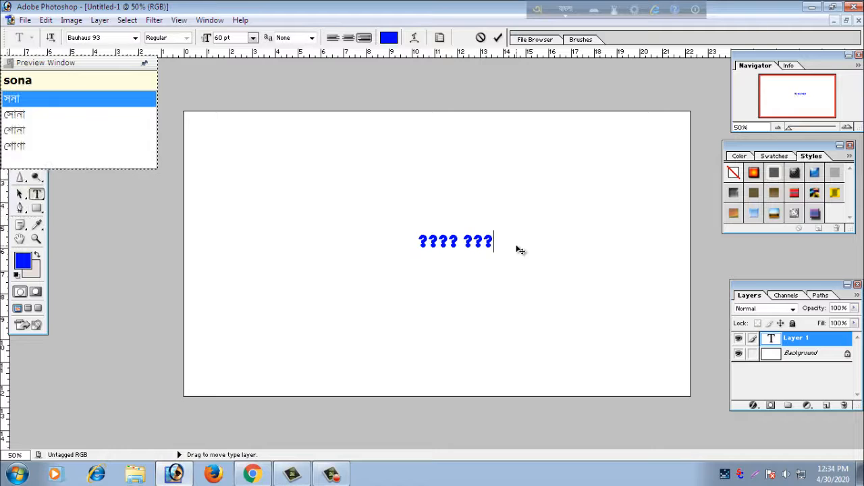
{"action": "type", "text": "bangla"}
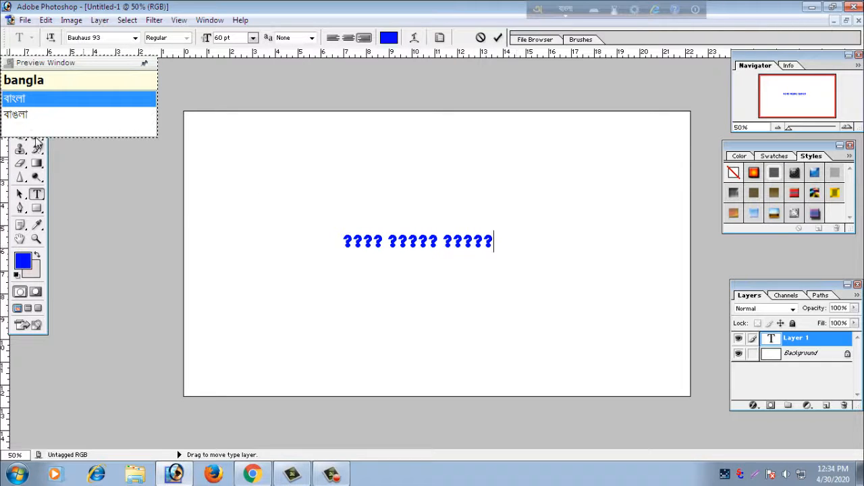
{"action": "left_click_drag", "start_coordinate": [74, 63], "coordinate": [122, 55]}
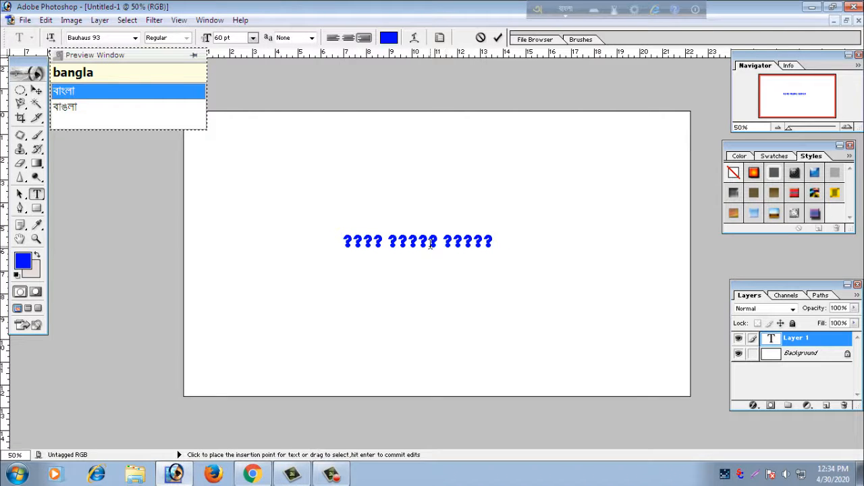
Delete all the question-mark characters from the text layer
{"action": "left_click_drag", "start_coordinate": [491, 242], "coordinate": [382, 245]}
{"action": "left_click", "coordinate": [383, 245]}
{"action": "left_click_drag", "start_coordinate": [499, 242], "coordinate": [373, 244]}
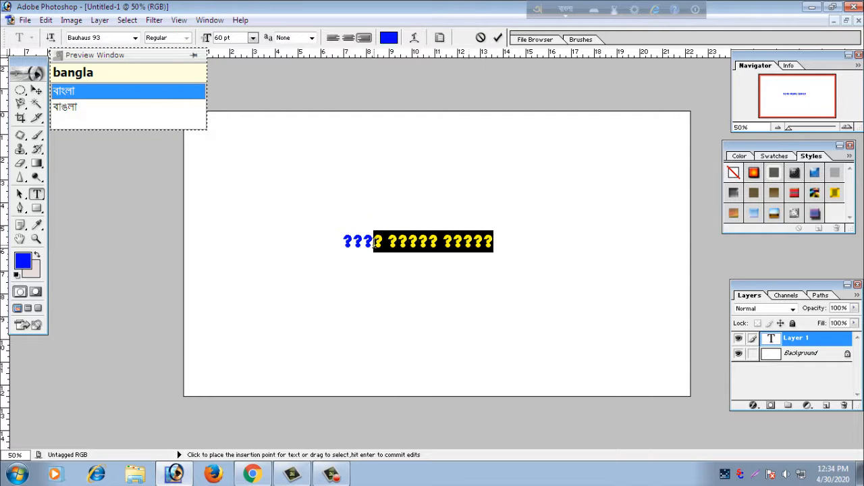
{"action": "key", "text": "BackSpace"}
{"action": "key", "text": "BackSpace"}
{"action": "key", "text": "BackSpace"}
{"action": "key", "text": "BackSpace"}
{"action": "key", "text": "BackSpace"}
{"action": "key", "text": "BackSpace"}
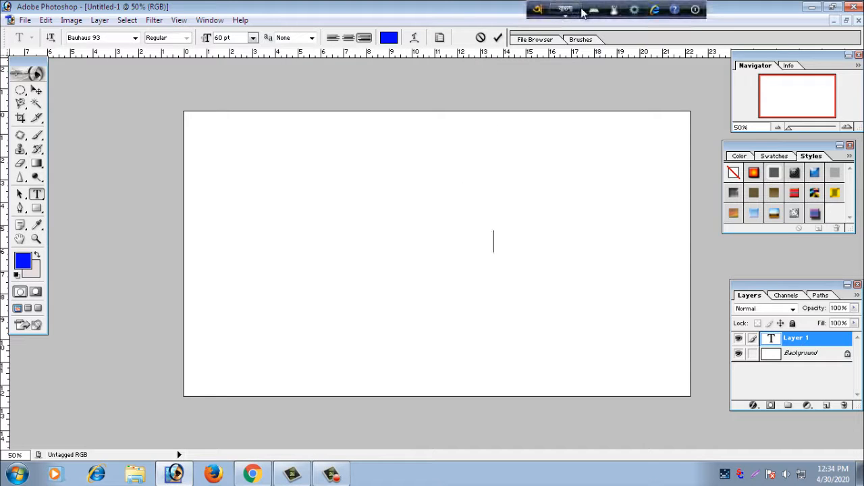
Open the Avro Keyboard options
{"action": "left_click", "coordinate": [615, 11]}
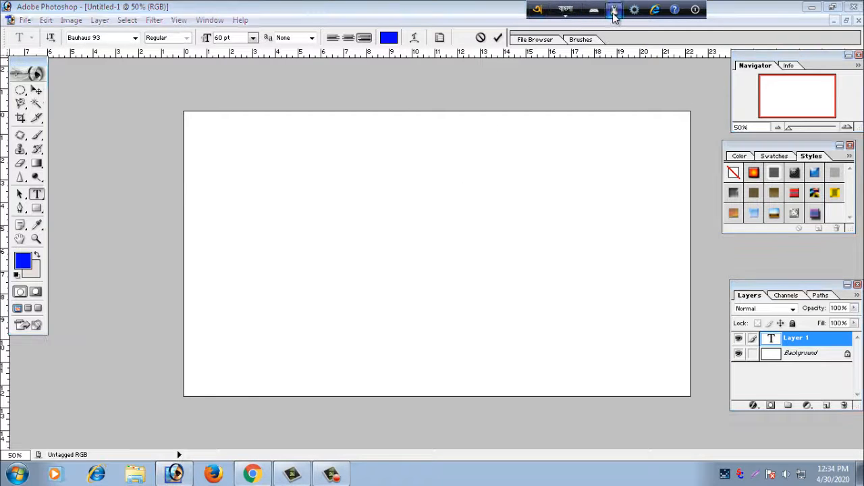
{"action": "left_click", "coordinate": [391, 8]}
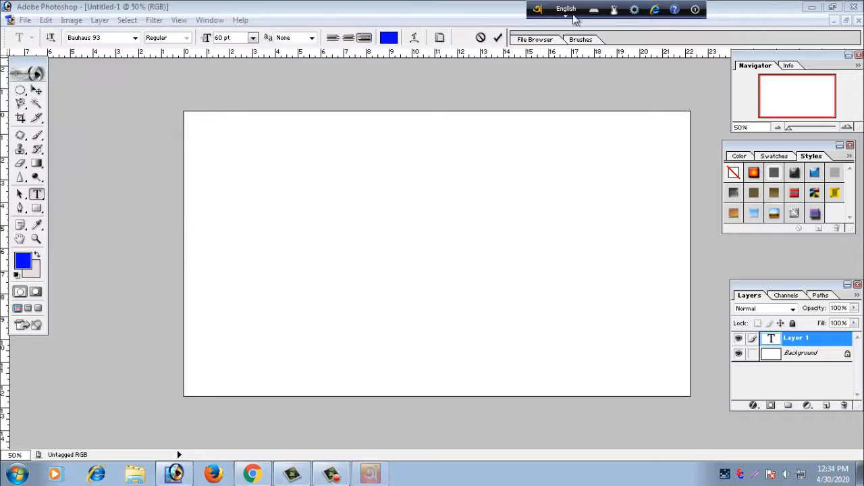
{"action": "left_click", "coordinate": [539, 11]}
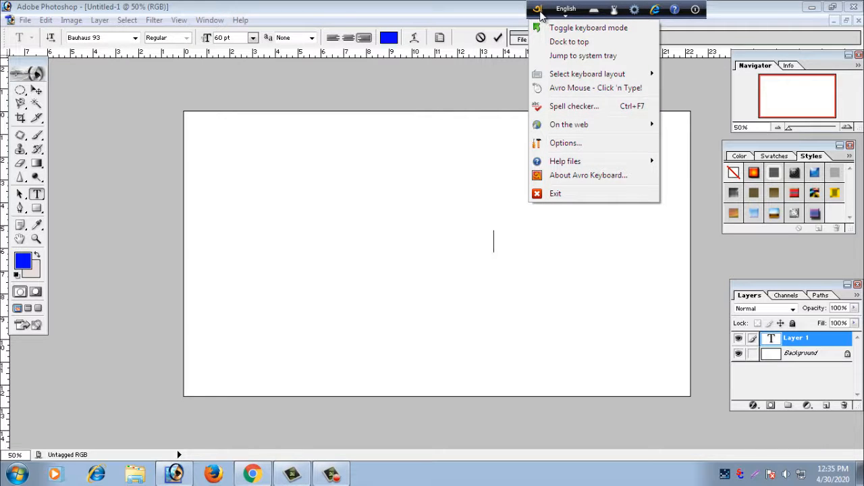
{"action": "left_click", "coordinate": [578, 146]}
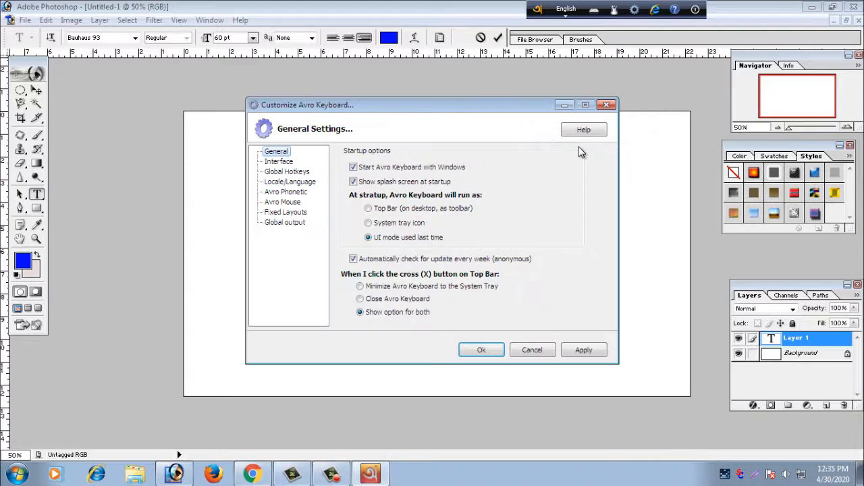
Set Avro's global output to ANSI (Experimental), choosing to use ANSI anyway, and apply the options
{"action": "left_click", "coordinate": [290, 225]}
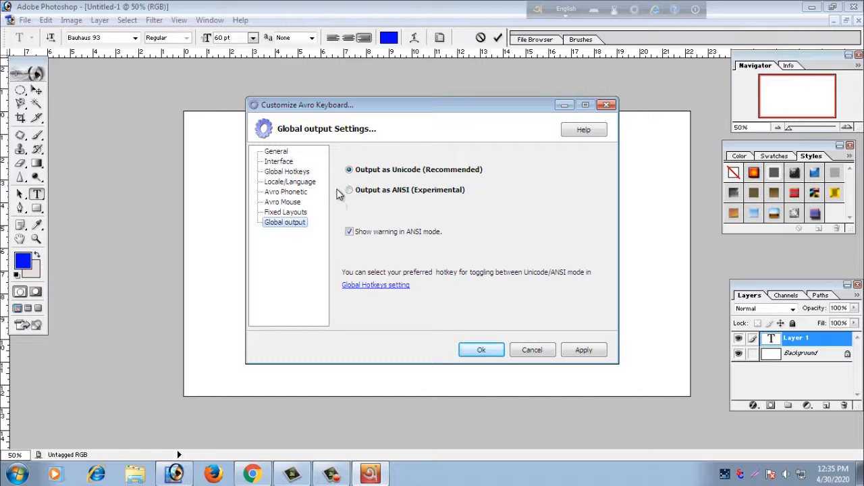
{"action": "left_click", "coordinate": [350, 191]}
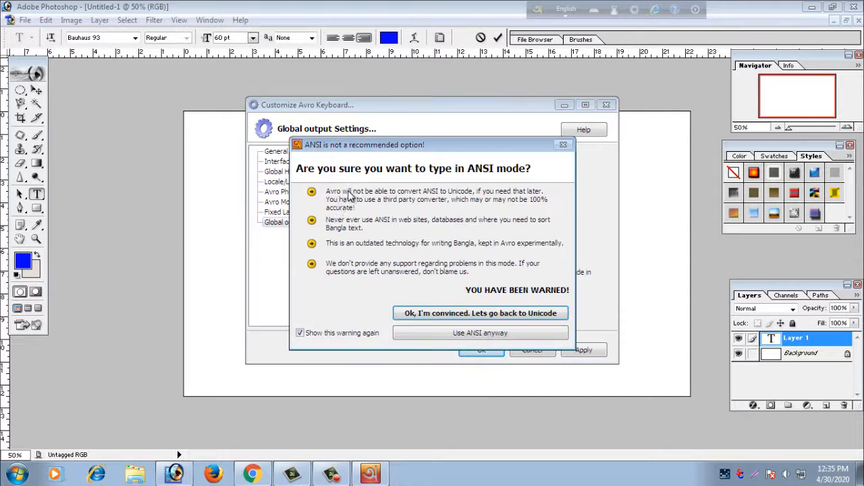
{"action": "left_click", "coordinate": [483, 335]}
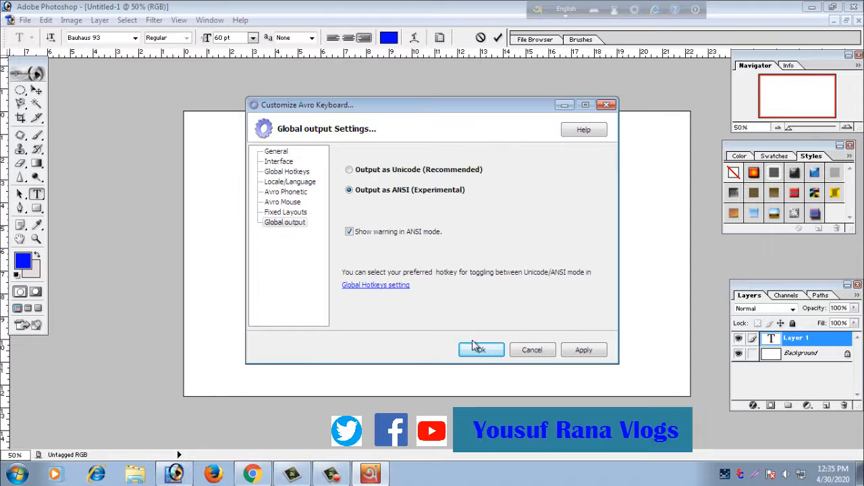
{"action": "left_click", "coordinate": [481, 350]}
Try Bangla input in the Photoshop text layer by entering "ama" and "amar" phonetically, clearing the text after each attempt
{"action": "left_click", "coordinate": [494, 289]}
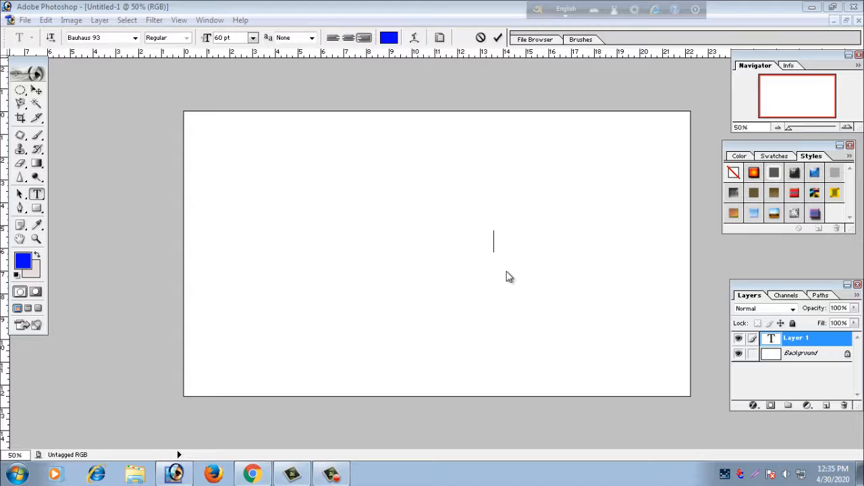
{"action": "key", "text": "F12"}
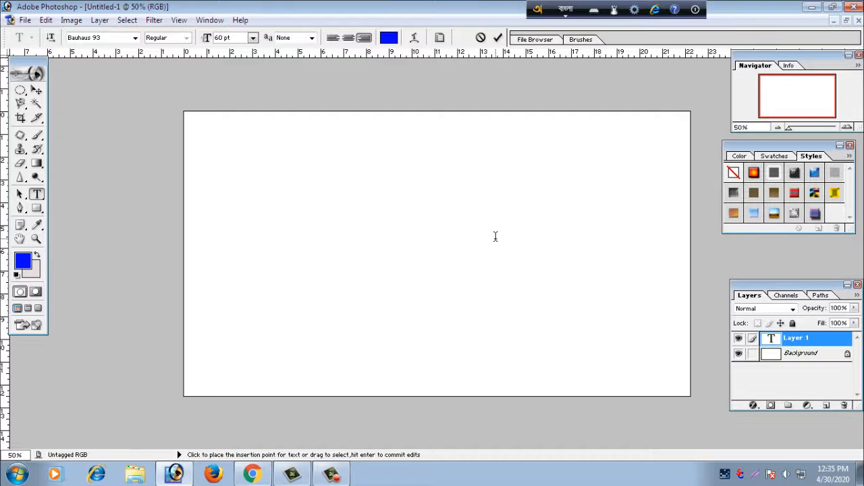
{"action": "type", "text": "ama"}
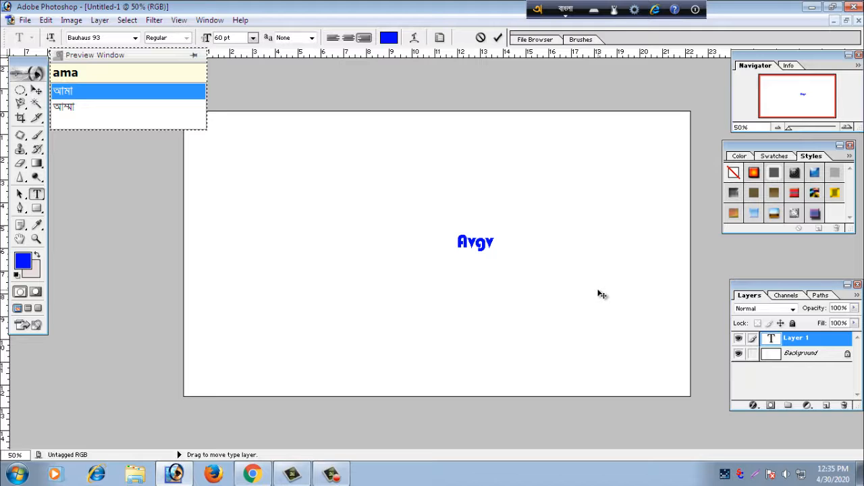
{"action": "key", "text": "BackSpace"}
{"action": "key", "text": "BackSpace"}
{"action": "key", "text": "BackSpace"}
{"action": "key", "text": "F12"}
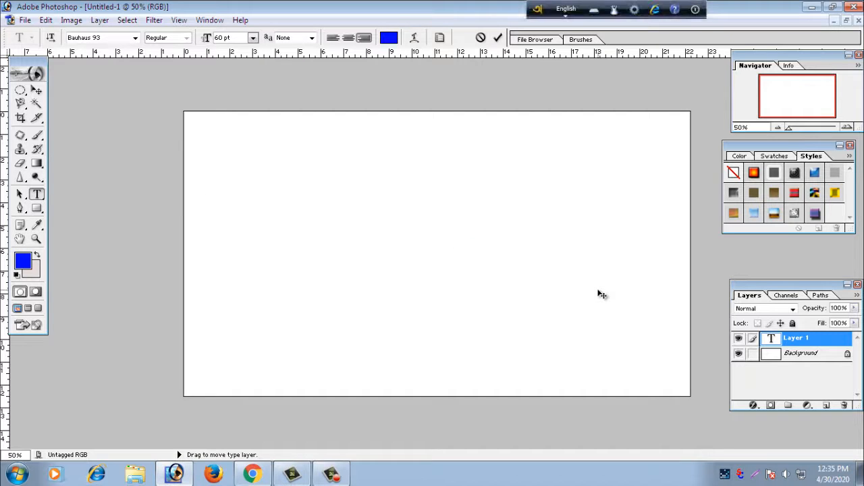
{"action": "type", "text": "amar"}
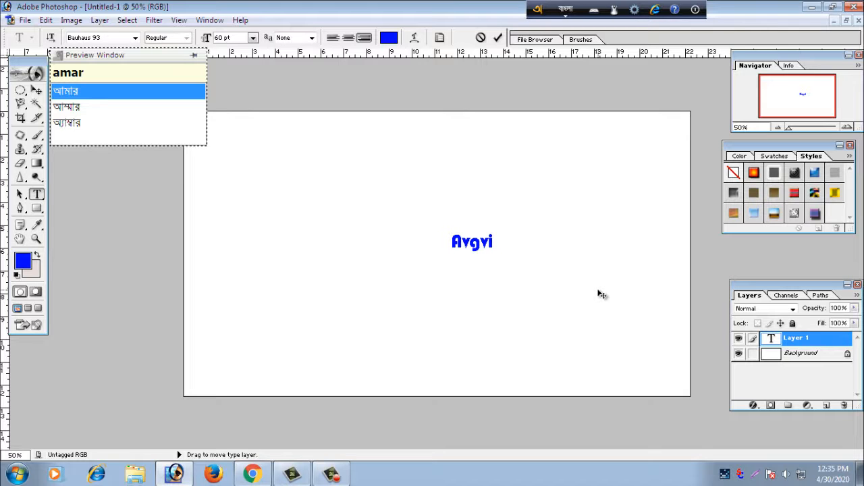
{"action": "key", "text": "BackSpace"}
{"action": "key", "text": "BackSpace"}
{"action": "key", "text": "BackSpace"}
{"action": "key", "text": "BackSpace"}
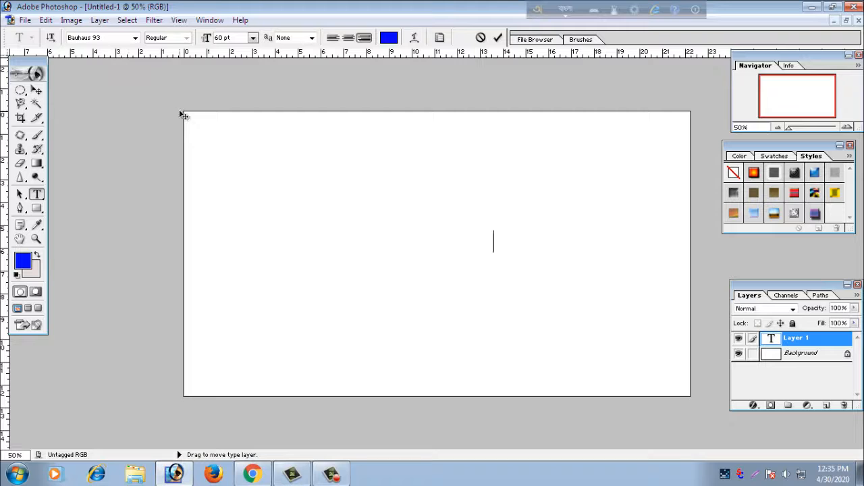
Set the text layer's font to Kalpurush ANSI
{"action": "left_click", "coordinate": [87, 38]}
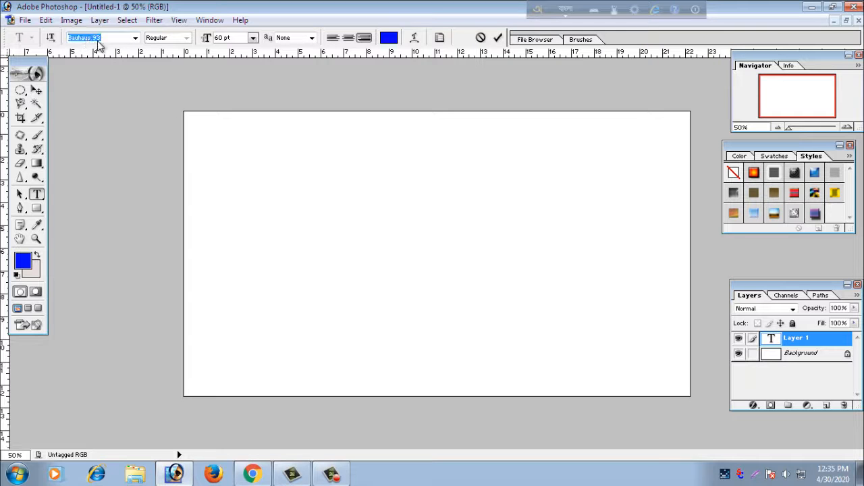
{"action": "left_click", "coordinate": [135, 39]}
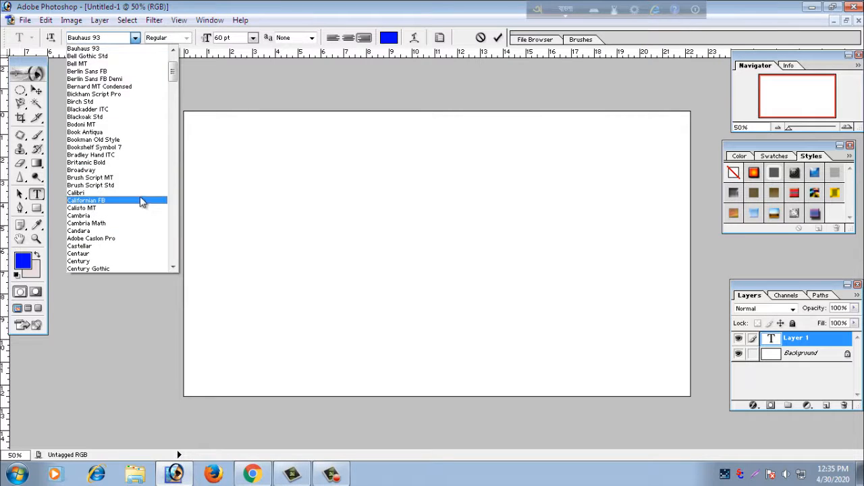
{"action": "scroll", "coordinate": [143, 203], "scroll_direction": "down", "scroll_amount": 2}
{"action": "scroll", "coordinate": [143, 203], "scroll_direction": "down", "scroll_amount": 9}
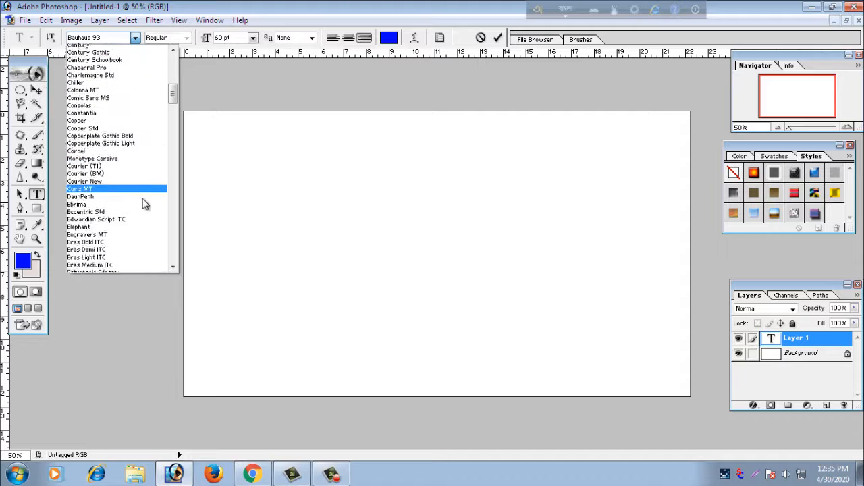
{"action": "scroll", "coordinate": [143, 203], "scroll_direction": "down", "scroll_amount": 3}
{"action": "scroll", "coordinate": [144, 206], "scroll_direction": "down", "scroll_amount": 9}
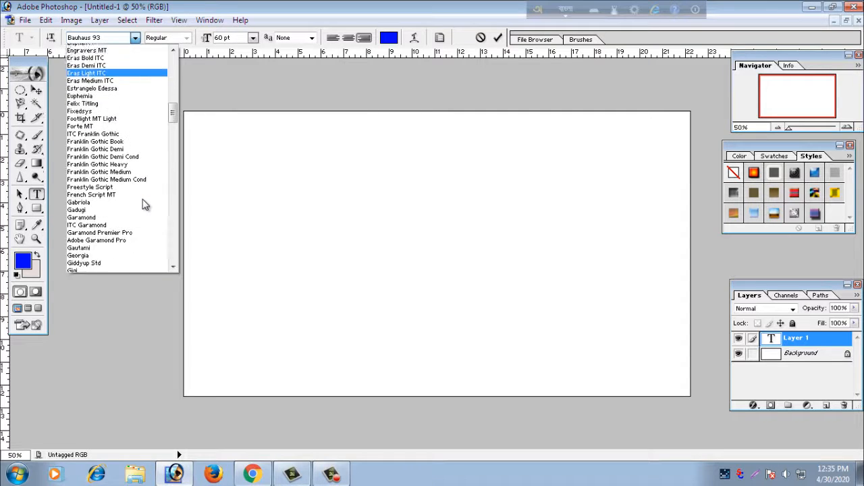
{"action": "scroll", "coordinate": [145, 206], "scroll_direction": "down", "scroll_amount": 2}
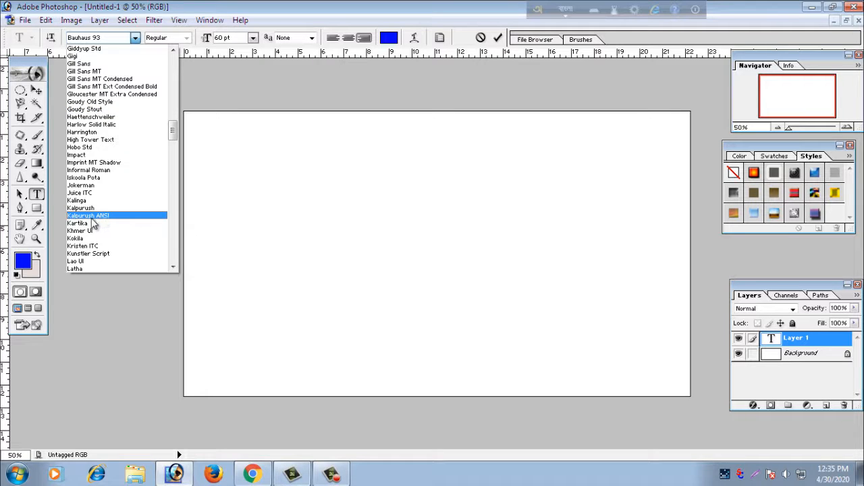
{"action": "left_click", "coordinate": [99, 216]}
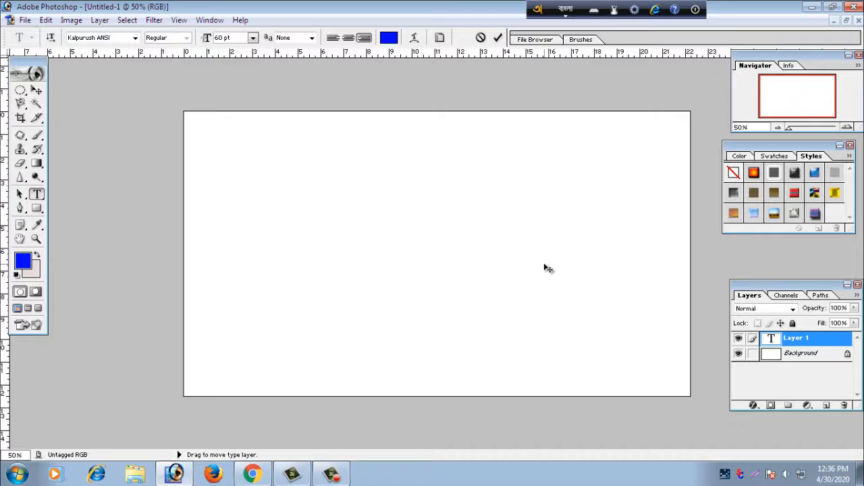
Enter "amar sonar bangla" phonetically in the text layer to write আমার সোনার বাংলা
{"action": "type", "text": "ama"}
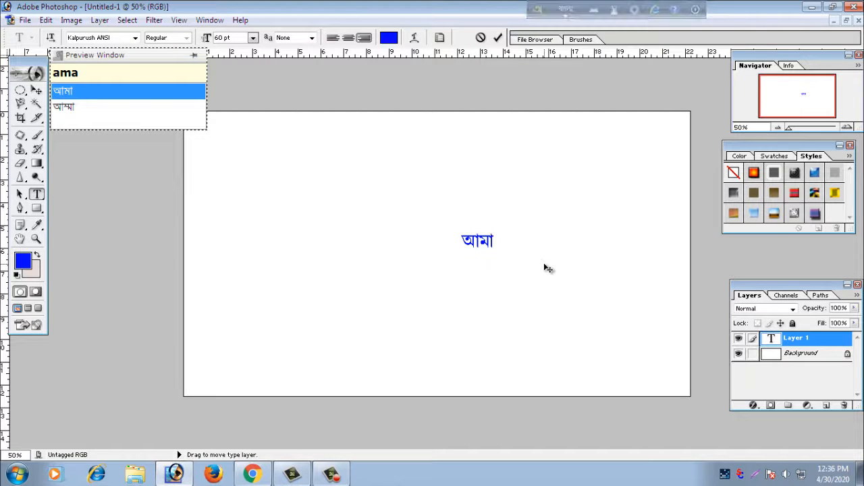
{"action": "type", "text": "r sona"}
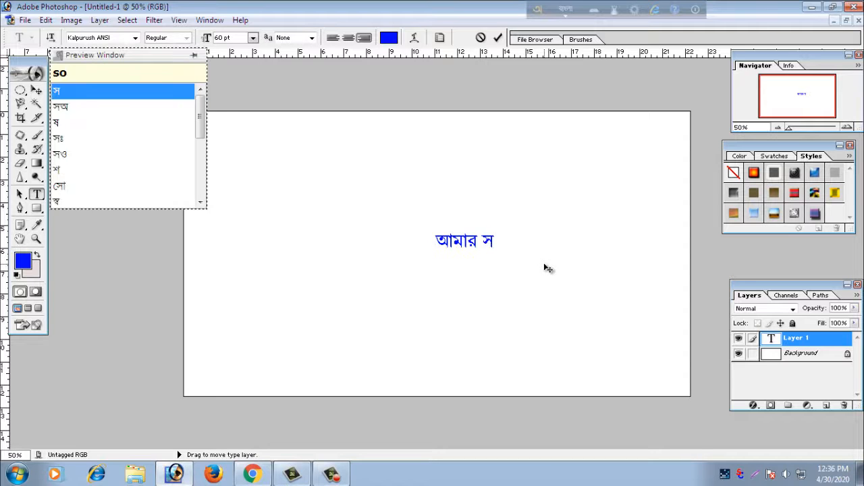
{"action": "type", "text": "r bangla"}
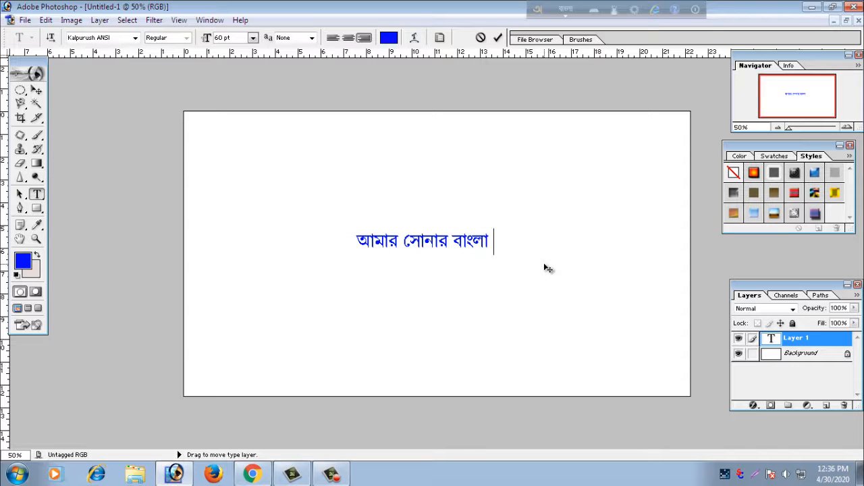
Delete the whole phrase আমার সোনার বাংলা from the text layer
{"action": "key", "text": "BackSpace"}
{"action": "key", "text": "BackSpace"}
{"action": "key", "text": "BackSpace"}
{"action": "key", "text": "BackSpace"}
{"action": "key", "text": "BackSpace"}
{"action": "key", "text": "BackSpace"}
{"action": "key", "text": "BackSpace"}
{"action": "key", "text": "BackSpace"}
{"action": "key", "text": "BackSpace"}
{"action": "key", "text": "BackSpace"}
{"action": "key", "text": "BackSpace"}
{"action": "key", "text": "BackSpace"}
{"action": "key", "text": "BackSpace"}
{"action": "key", "text": "BackSpace"}
{"action": "key", "text": "BackSpace"}
{"action": "key", "text": "BackSpace"}
{"action": "key", "text": "BackSpace"}
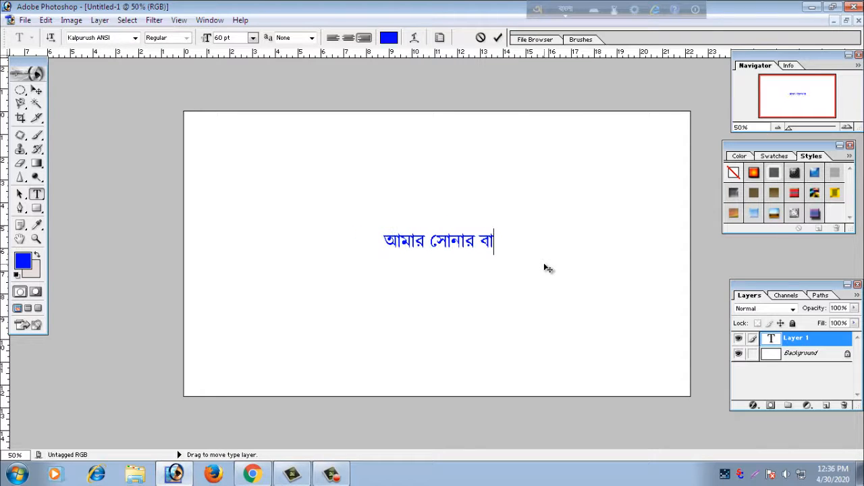
Enter "ami amar desh ke valobashi" phonetically in the text layer to write আমি আমার দেশ কে ভালবাশি
{"action": "type", "text": "ami a"}
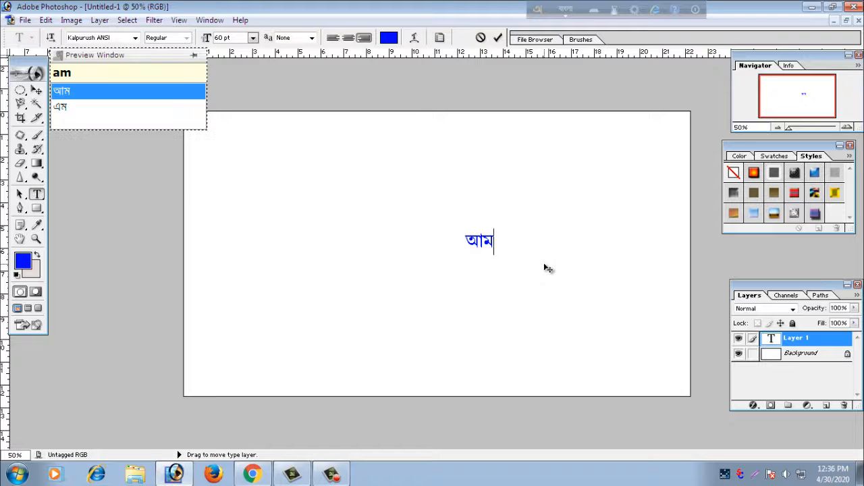
{"action": "type", "text": "mar desh ke "}
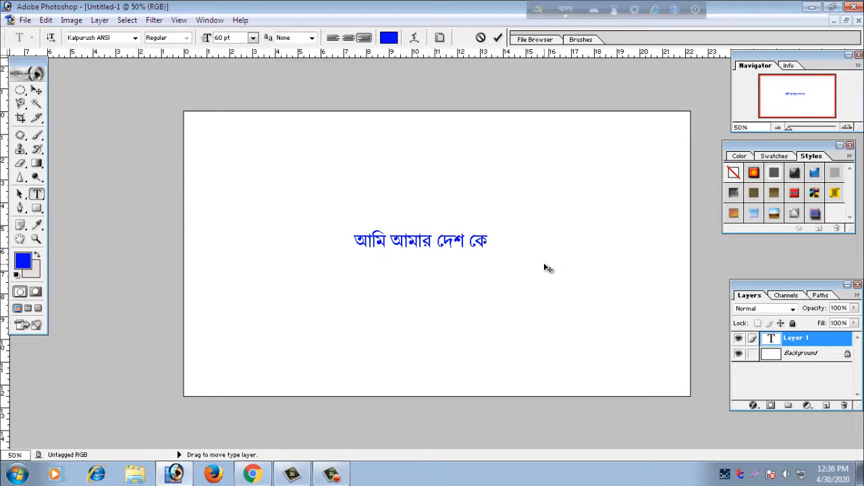
{"action": "type", "text": "valob"}
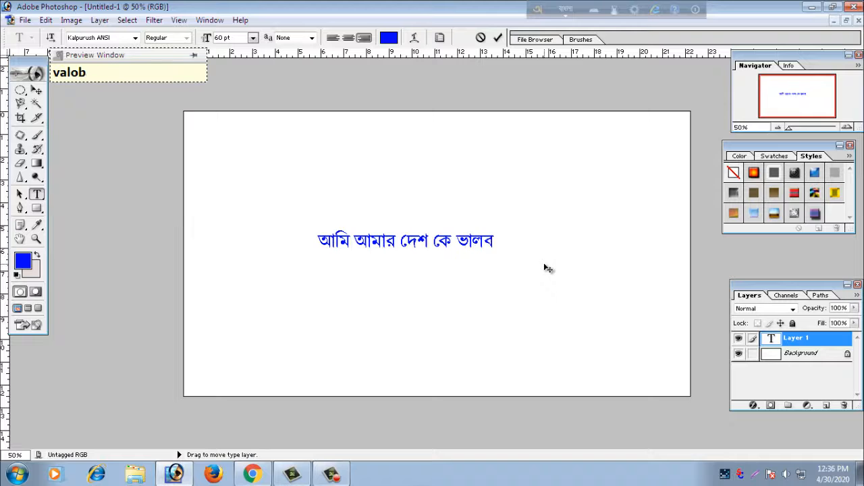
{"action": "type", "text": "ashi"}
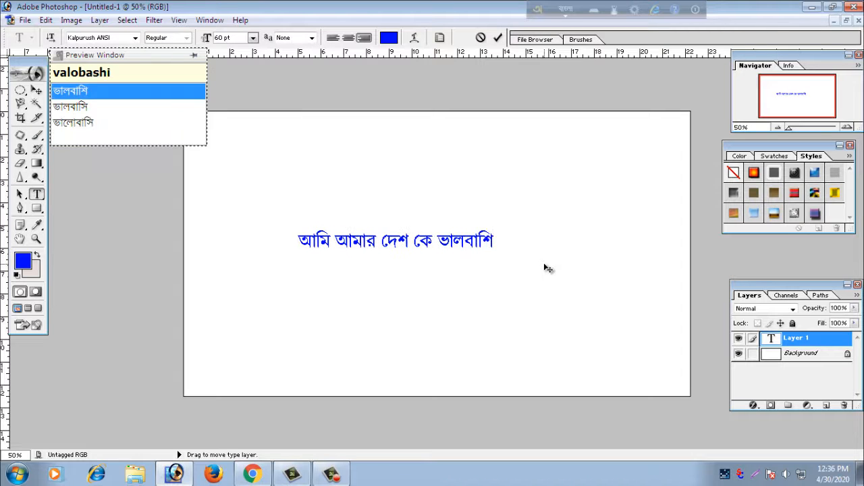
Delete the whole Bangla sentence and commit the emptied text layer
{"action": "key", "text": "BackSpace"}
{"action": "key", "text": "BackSpace"}
{"action": "key", "text": "BackSpace"}
{"action": "key", "text": "BackSpace"}
{"action": "key", "text": "BackSpace"}
{"action": "key", "text": "BackSpace"}
{"action": "key", "text": "BackSpace"}
{"action": "key", "text": "BackSpace"}
{"action": "key", "text": "BackSpace"}
{"action": "key", "text": "BackSpace"}
{"action": "key", "text": "BackSpace"}
{"action": "key", "text": "BackSpace"}
{"action": "key", "text": "BackSpace"}
{"action": "key", "text": "BackSpace"}
{"action": "key", "text": "BackSpace"}
{"action": "key", "text": "BackSpace"}
{"action": "key", "text": "BackSpace"}
{"action": "key", "text": "BackSpace"}
{"action": "key", "text": "BackSpace"}
{"action": "key", "text": "BackSpace"}
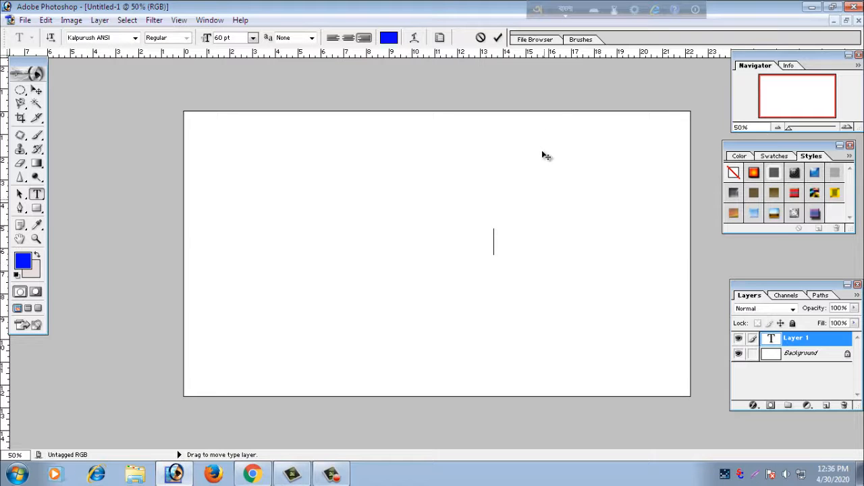
{"action": "left_click", "coordinate": [497, 37]}
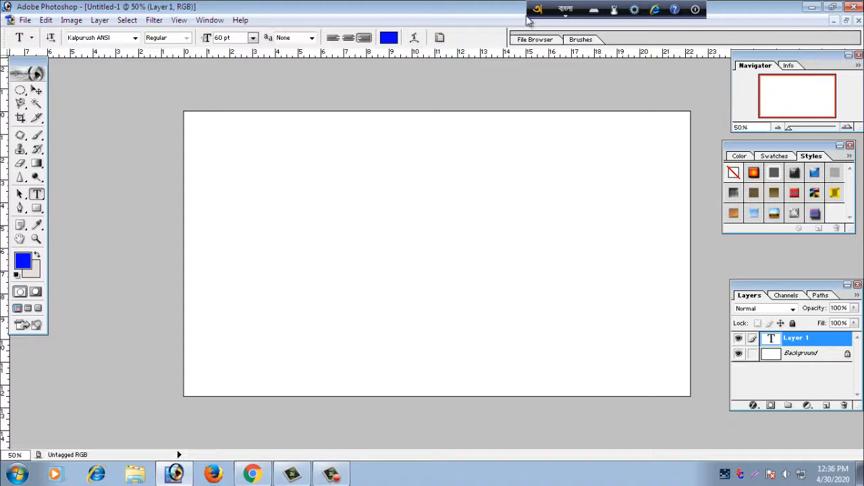
Close Photoshop without saving Untitled-1, and switch to Camtasia Studio
{"action": "left_click", "coordinate": [852, 6]}
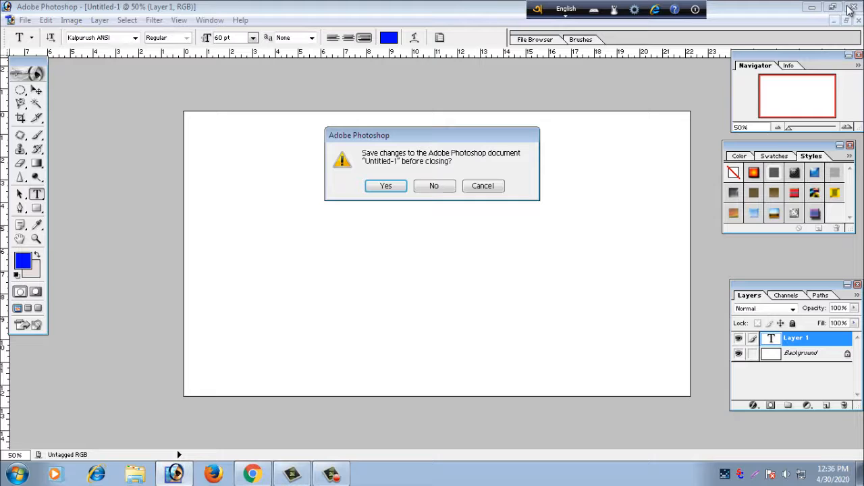
{"action": "left_click", "coordinate": [431, 186]}
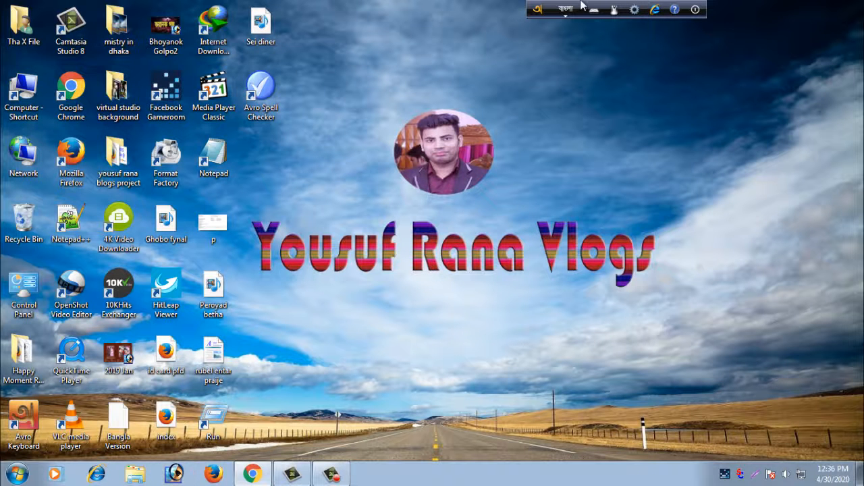
{"action": "left_click", "coordinate": [80, 51]}
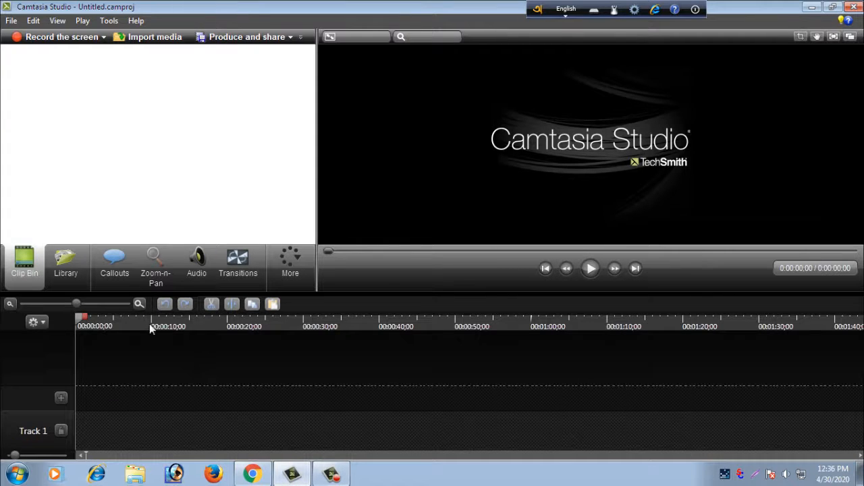
Add a text callout to the timeline and accept editing dimensions of 100 x 100
{"action": "left_click", "coordinate": [115, 267]}
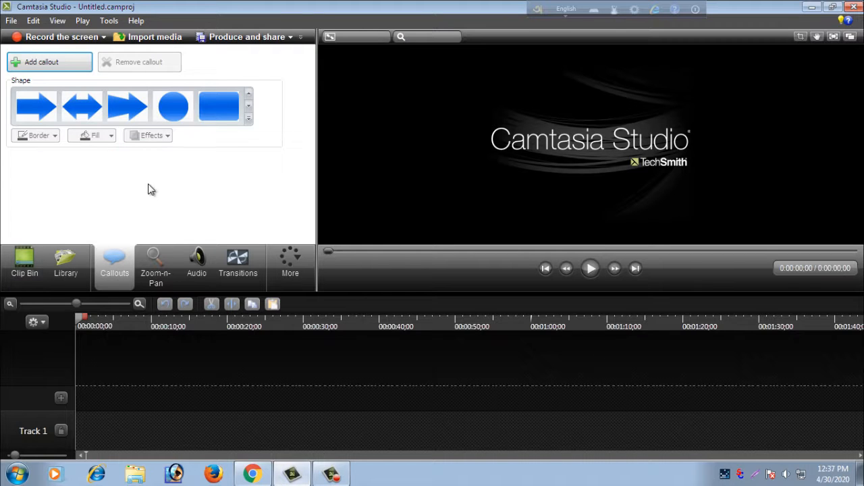
{"action": "left_click", "coordinate": [247, 119]}
{"action": "left_click", "coordinate": [171, 362]}
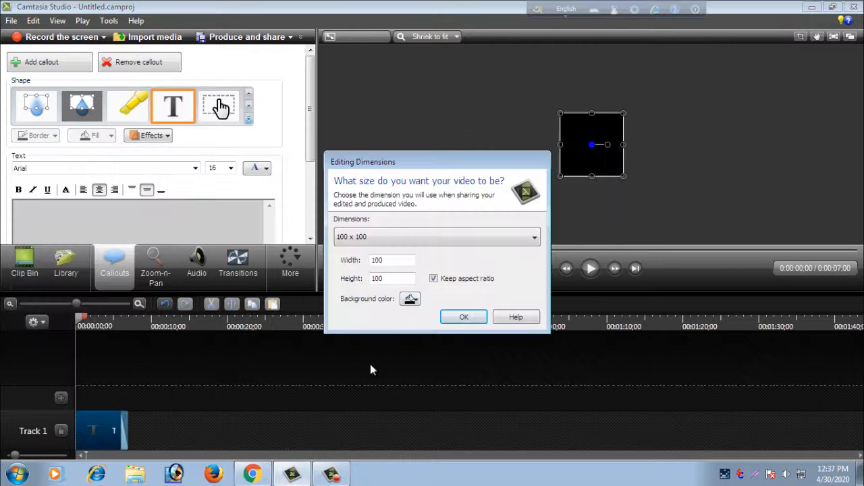
{"action": "left_click", "coordinate": [473, 317]}
Move the text callout to Track 2 so it starts at about 7 seconds, and select it for editing
{"action": "left_click_drag", "start_coordinate": [112, 428], "coordinate": [134, 409]}
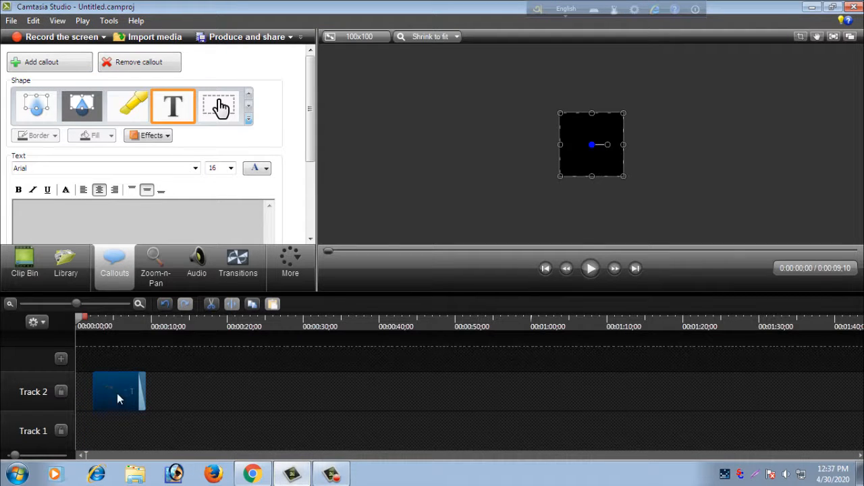
{"action": "left_click_drag", "start_coordinate": [117, 395], "coordinate": [162, 397]}
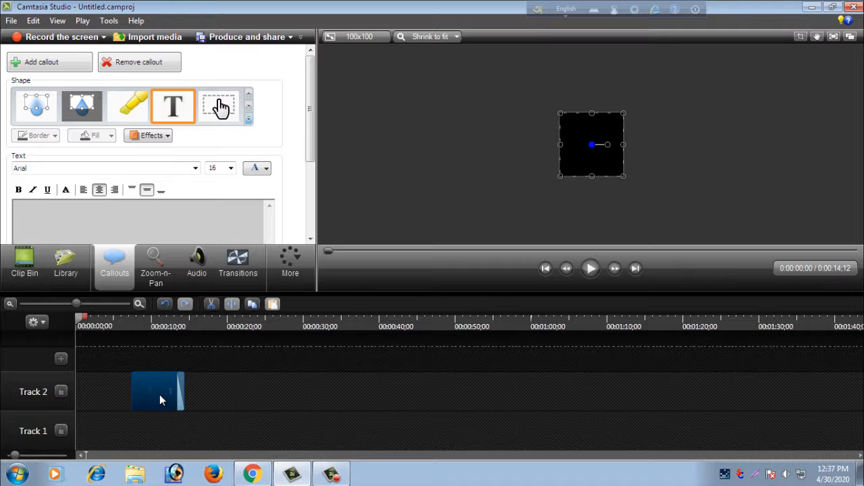
{"action": "left_click", "coordinate": [161, 397]}
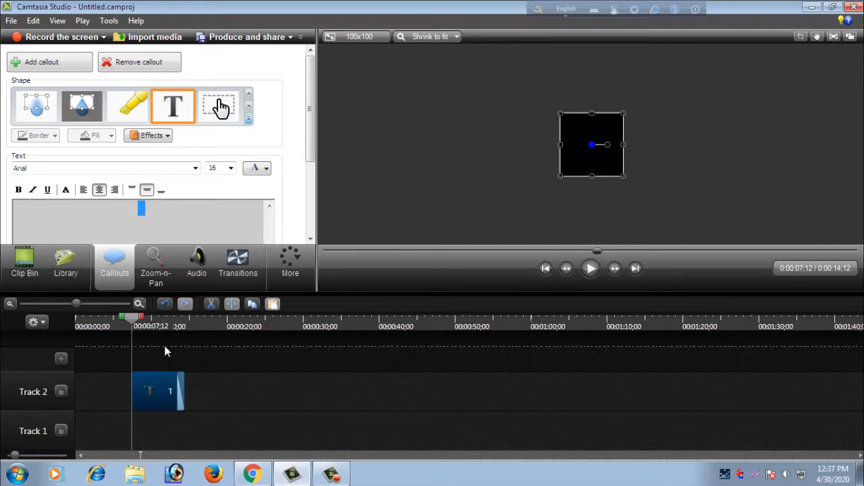
Try entering "amar" in the callout's text, and delete the word again
{"action": "left_click", "coordinate": [160, 213]}
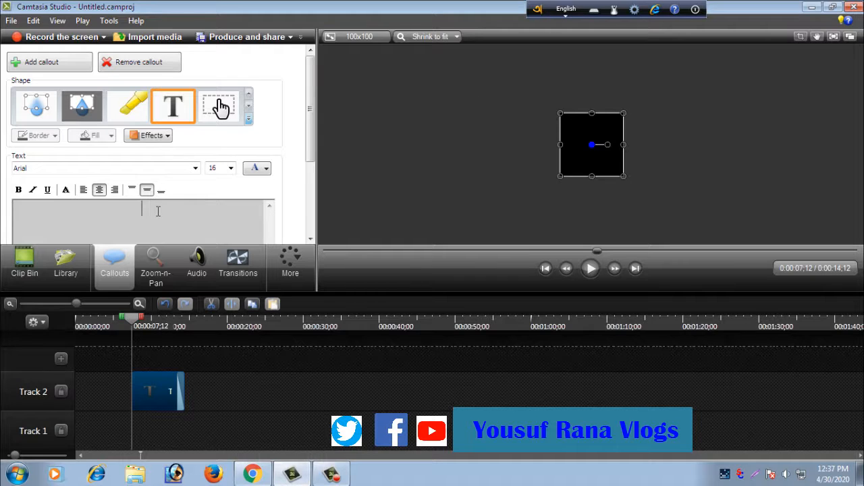
{"action": "type", "text": "amar"}
{"action": "key", "text": "BackSpace"}
{"action": "key", "text": "BackSpace"}
{"action": "key", "text": "BackSpace"}
{"action": "key", "text": "BackSpace"}
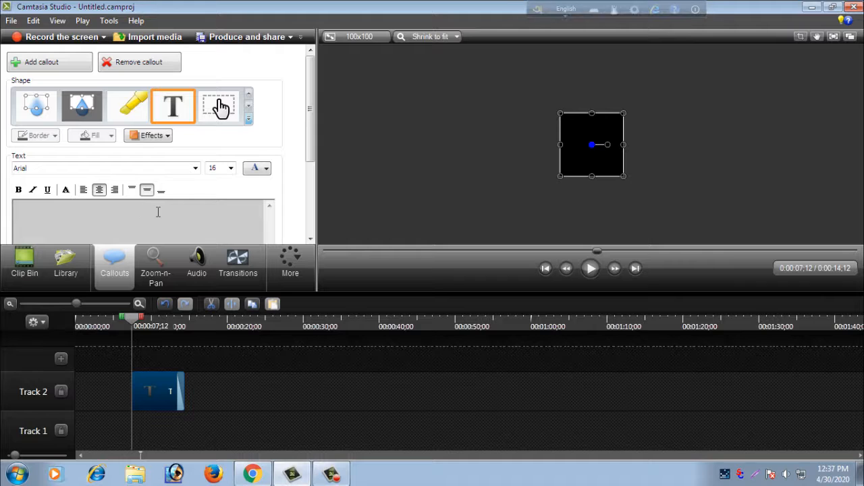
Switch Avro Keyboard to Bangla and enter "amar" in the callout's text
{"action": "key", "text": "alt+shift"}
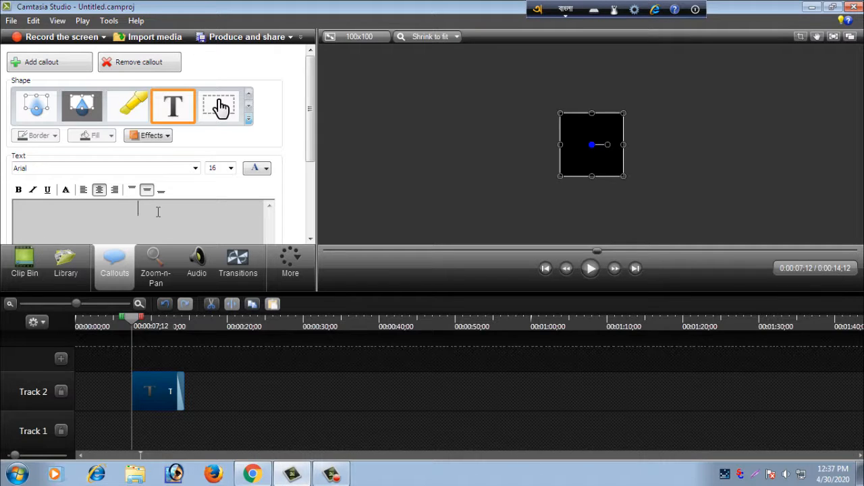
{"action": "type", "text": "amar"}
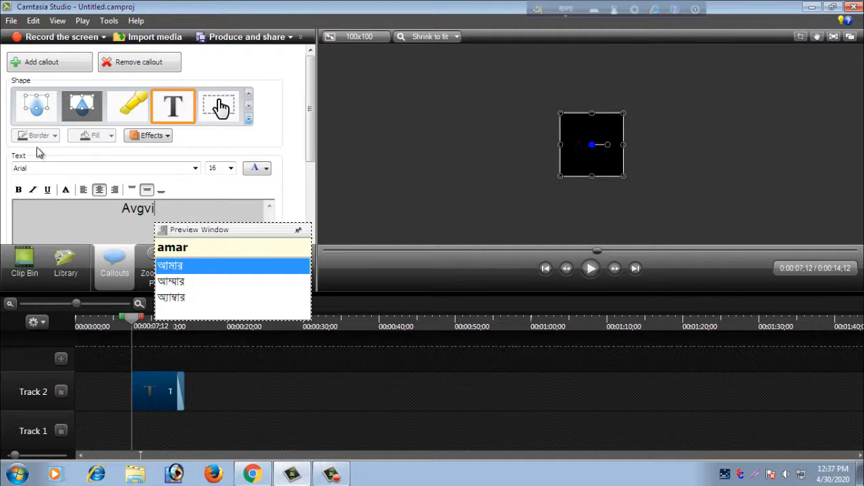
Try setting the callout's font to Kalpurush ANSI with the word already entered, and delete the word
{"action": "left_click", "coordinate": [55, 169]}
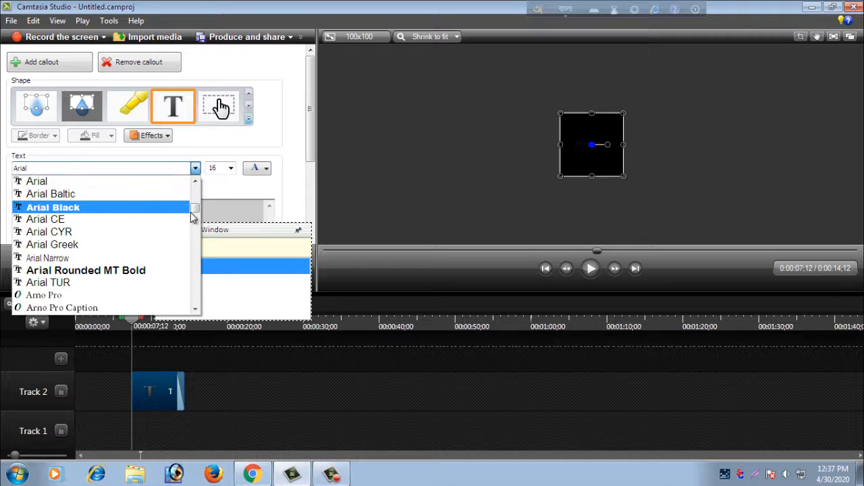
{"action": "scroll", "coordinate": [194, 224], "scroll_direction": "down", "scroll_amount": 5}
{"action": "scroll", "coordinate": [194, 225], "scroll_direction": "down", "scroll_amount": 12}
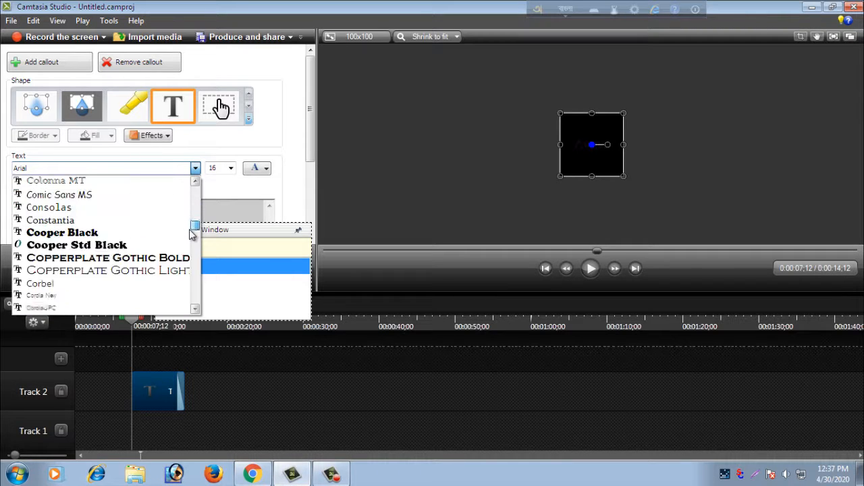
{"action": "scroll", "coordinate": [192, 233], "scroll_direction": "down", "scroll_amount": 1}
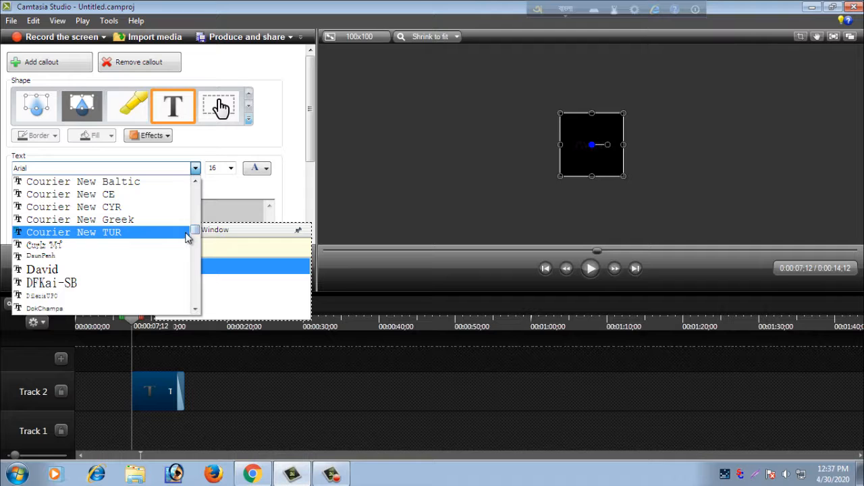
{"action": "scroll", "coordinate": [194, 233], "scroll_direction": "down", "scroll_amount": 3}
{"action": "scroll", "coordinate": [194, 235], "scroll_direction": "down", "scroll_amount": 3}
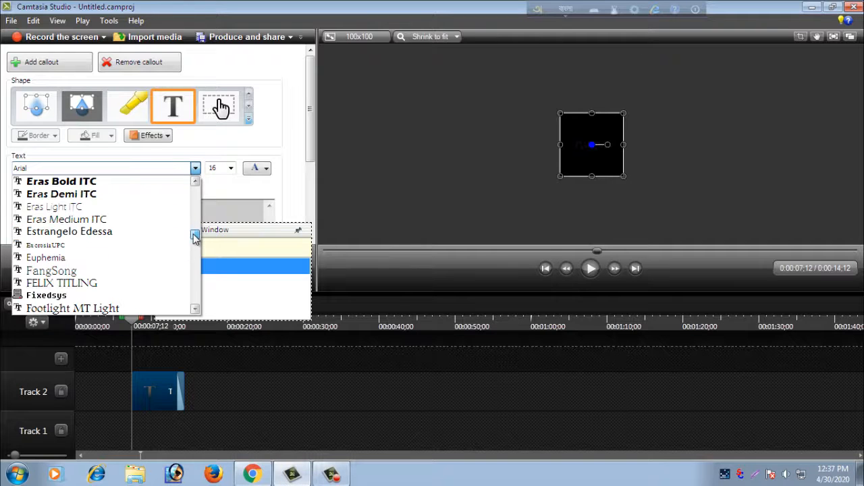
{"action": "left_click_drag", "start_coordinate": [193, 236], "coordinate": [189, 258]}
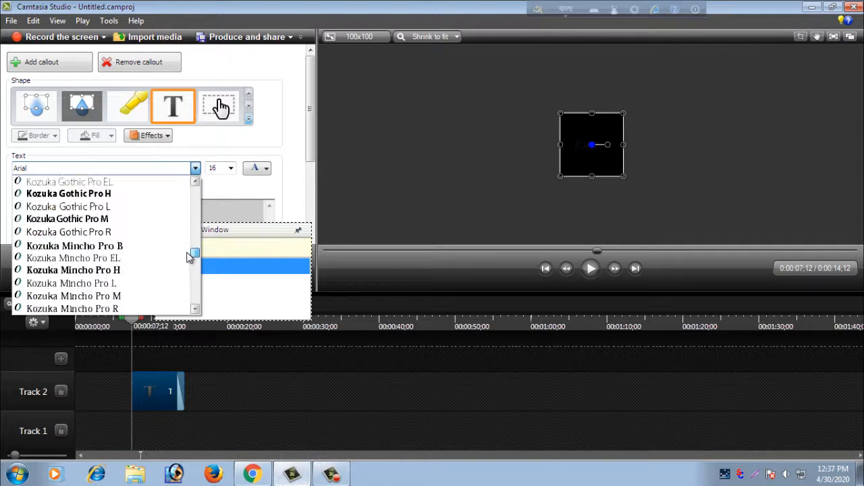
{"action": "scroll", "coordinate": [144, 253], "scroll_direction": "up", "scroll_amount": 3}
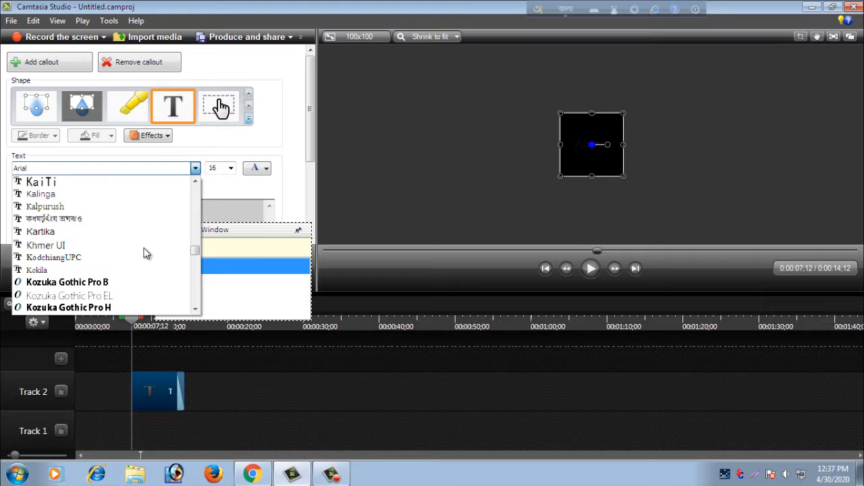
{"action": "left_click", "coordinate": [84, 225]}
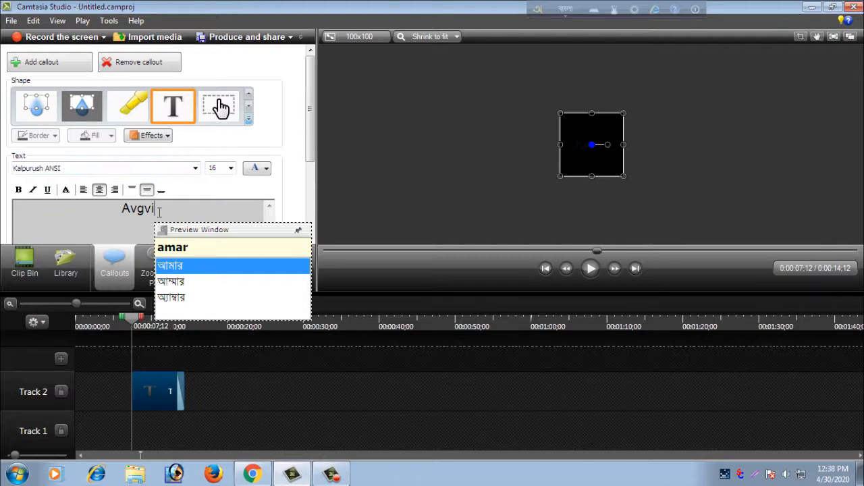
{"action": "key", "text": "BackSpace"}
{"action": "key", "text": "BackSpace"}
{"action": "key", "text": "BackSpace"}
{"action": "key", "text": "BackSpace"}
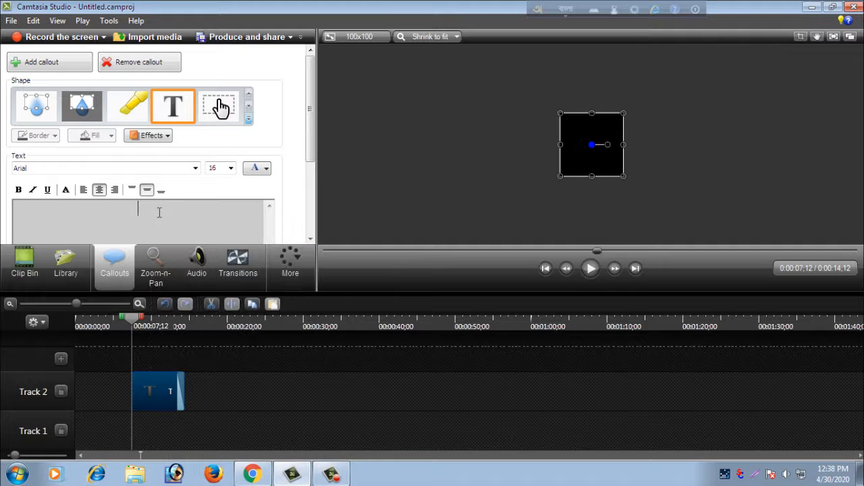
Set the empty callout's font to Kalpurush ANSI and place the cursor in its text
{"action": "left_click", "coordinate": [195, 168]}
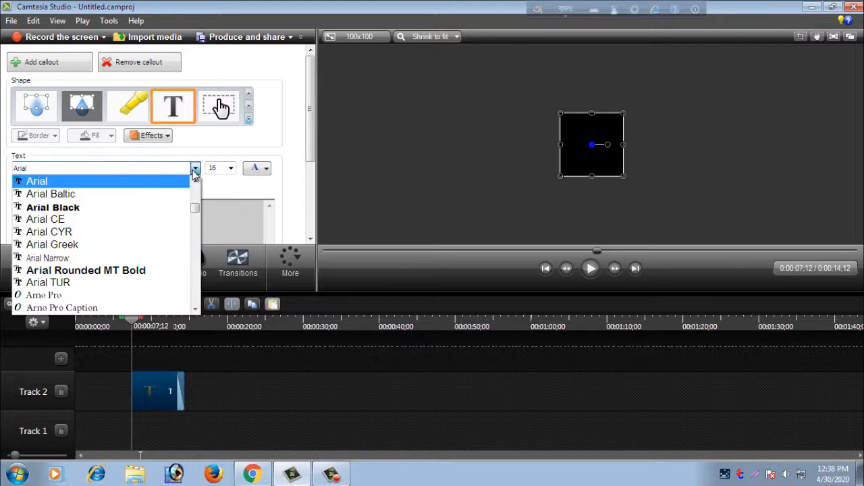
{"action": "left_click_drag", "start_coordinate": [195, 181], "coordinate": [195, 251]}
{"action": "scroll", "coordinate": [122, 244], "scroll_direction": "up", "scroll_amount": 1}
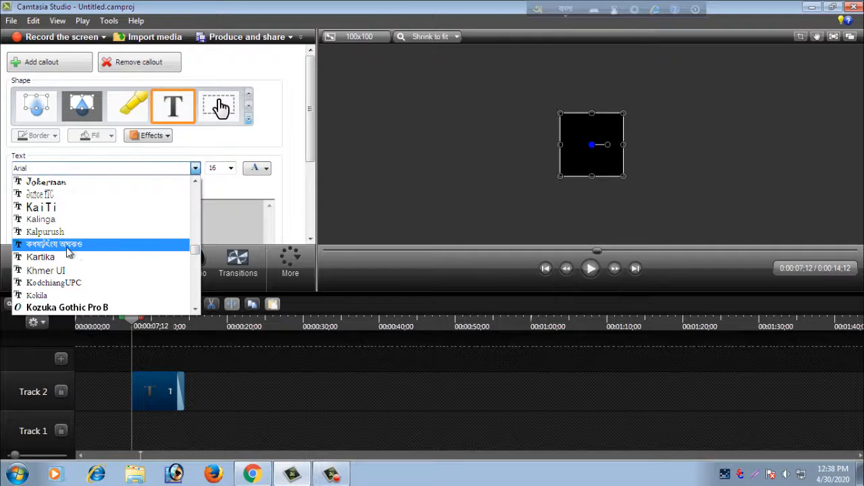
{"action": "left_click", "coordinate": [99, 245]}
{"action": "left_click", "coordinate": [157, 217]}
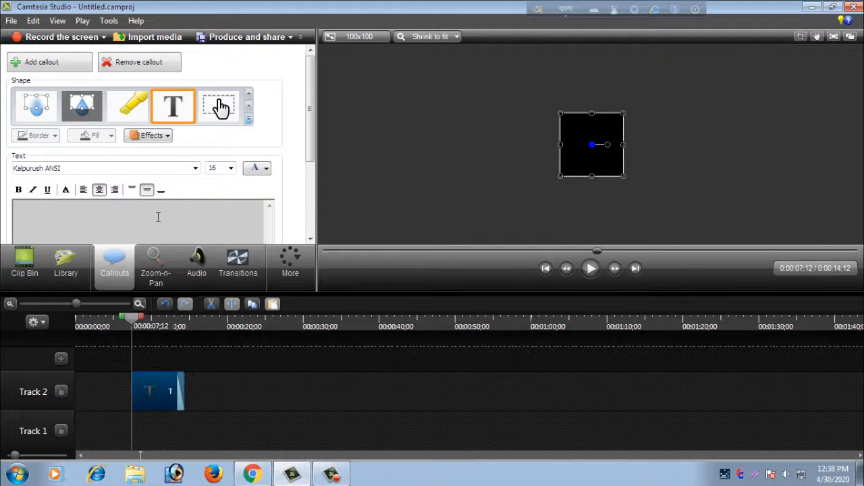
Try entering "আমার সোনার বাংলা" in the callout by writing "amar sonar bangla" phonetically, and delete the whole phrase
{"action": "type", "text": "amar s"}
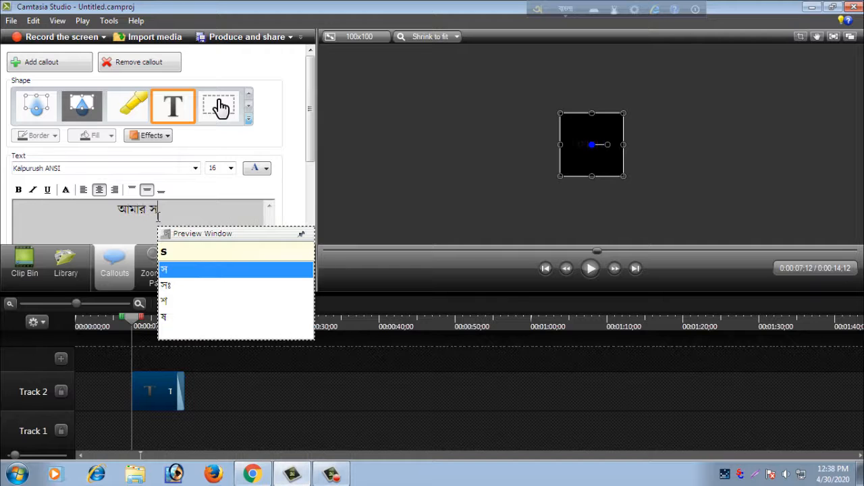
{"action": "type", "text": "onar "}
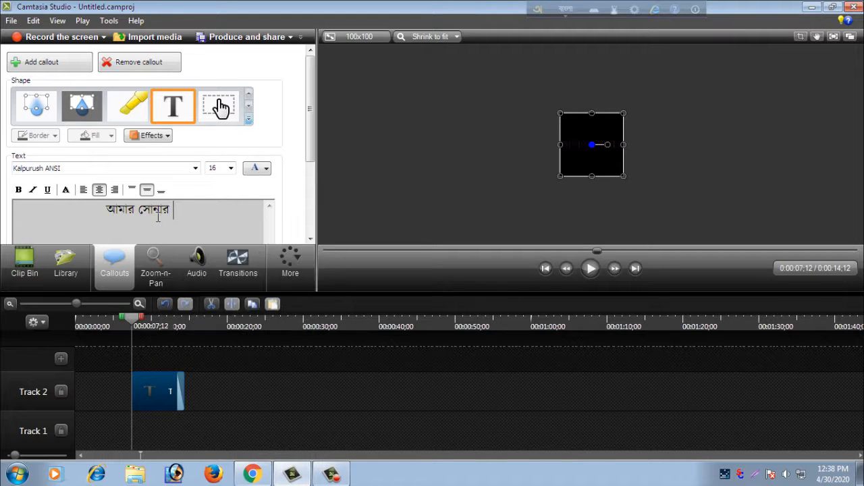
{"action": "type", "text": "bangla"}
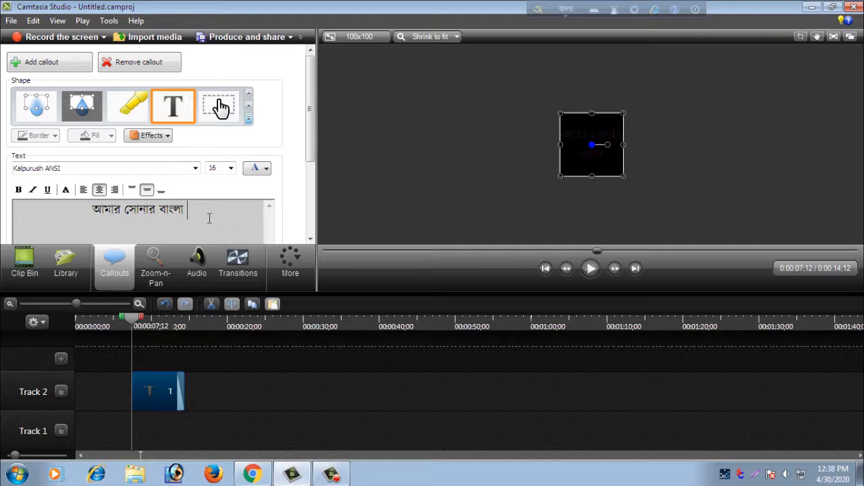
{"action": "key", "text": "BackSpace"}
{"action": "key", "text": "BackSpace"}
{"action": "key", "text": "BackSpace"}
{"action": "key", "text": "BackSpace"}
{"action": "key", "text": "BackSpace"}
{"action": "key", "text": "BackSpace"}
{"action": "key", "text": "BackSpace"}
{"action": "key", "text": "BackSpace"}
{"action": "key", "text": "BackSpace"}
{"action": "key", "text": "BackSpace"}
{"action": "key", "text": "BackSpace"}
{"action": "key", "text": "BackSpace"}
{"action": "key", "text": "BackSpace"}
{"action": "key", "text": "BackSpace"}
{"action": "key", "text": "BackSpace"}
{"action": "key", "text": "BackSpace"}
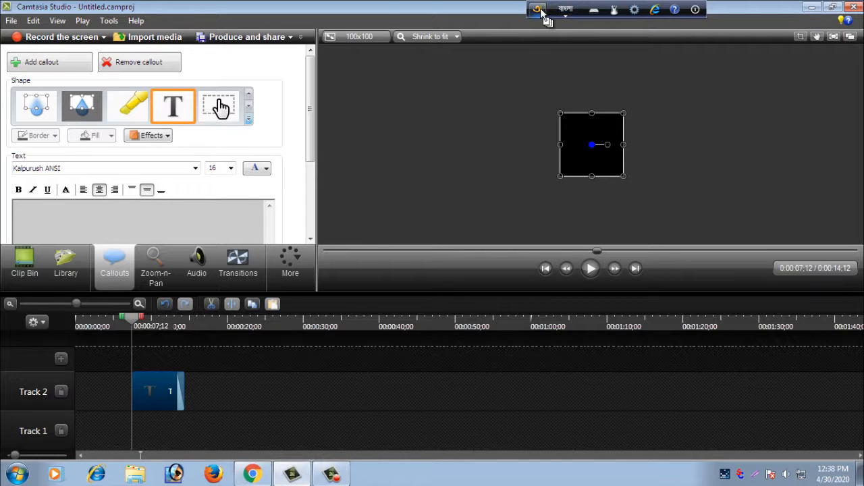
Set Avro Keyboard's global output to Unicode and return to Bangla typing in the callout's text
{"action": "left_click", "coordinate": [569, 12]}
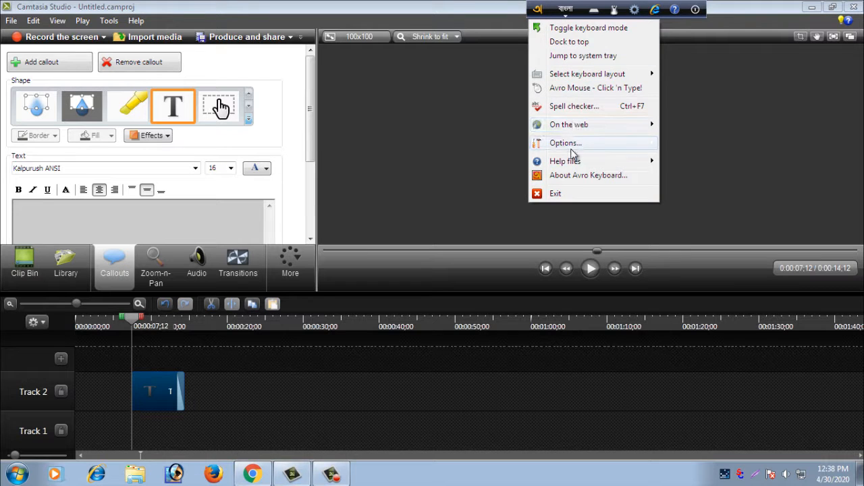
{"action": "left_click", "coordinate": [565, 144]}
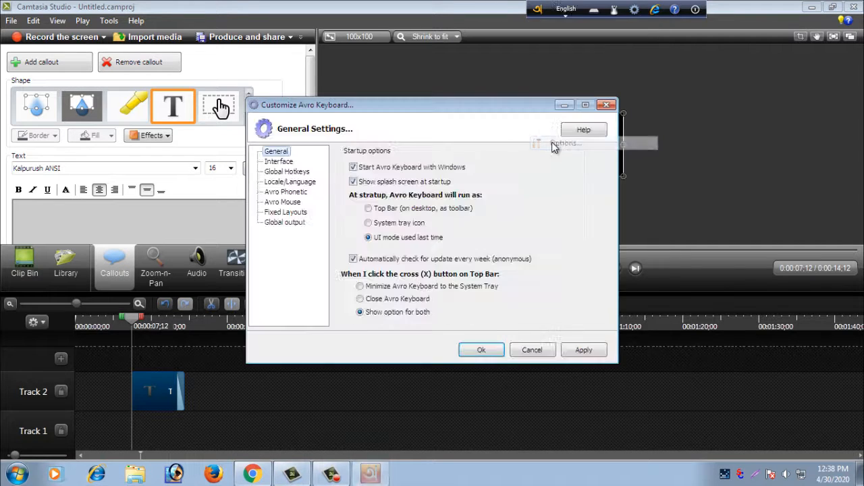
{"action": "left_click", "coordinate": [282, 224]}
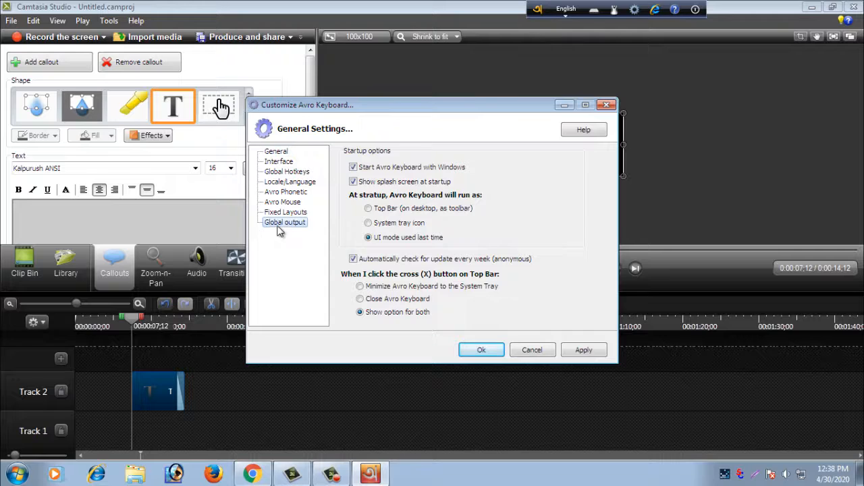
{"action": "left_click", "coordinate": [372, 171]}
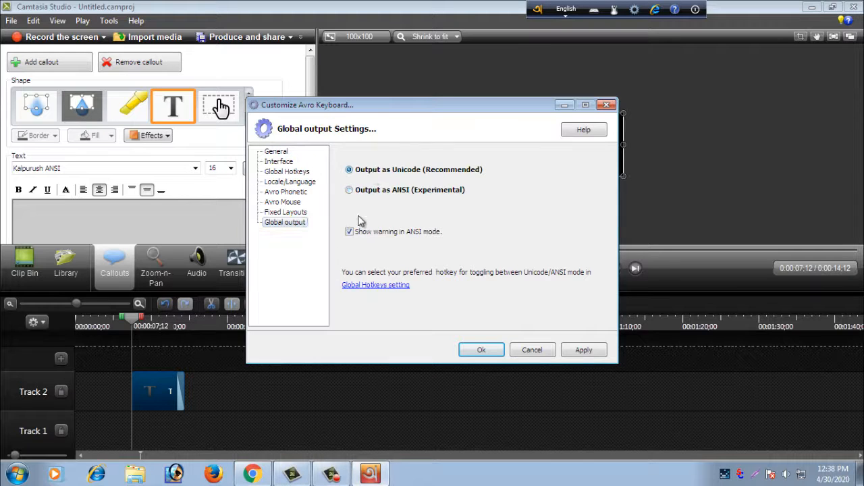
{"action": "left_click", "coordinate": [479, 350]}
{"action": "key", "text": "F12"}
{"action": "left_click", "coordinate": [220, 222]}
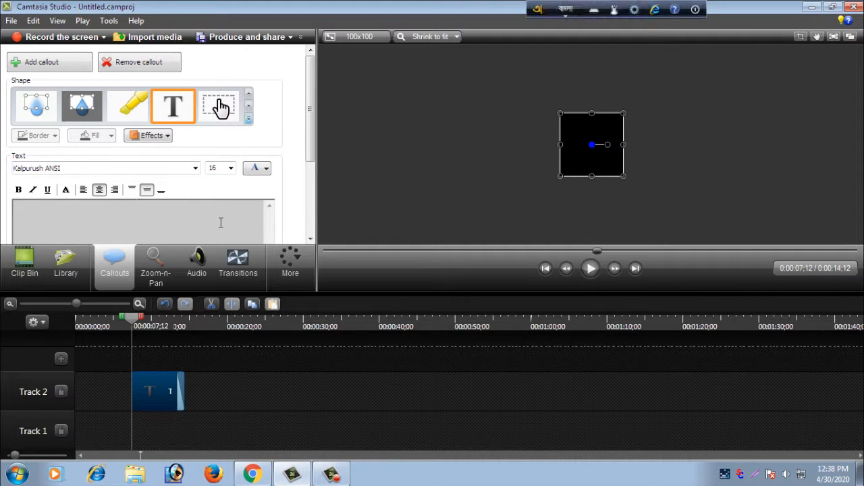
Try the Unicode output by entering "avdcggf" in the callout's text, and delete the characters
{"action": "type", "text": "avdcggf"}
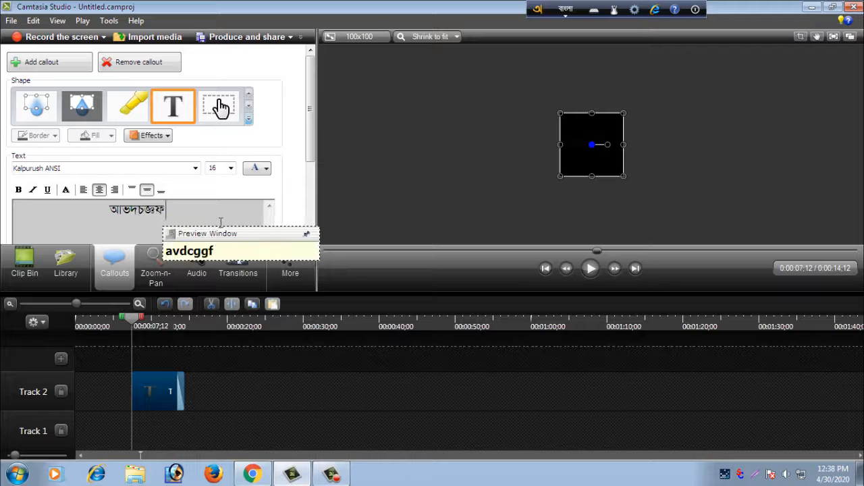
{"action": "key", "text": "BackSpace"}
{"action": "key", "text": "BackSpace"}
{"action": "key", "text": "BackSpace"}
{"action": "key", "text": "BackSpace"}
{"action": "key", "text": "BackSpace"}
{"action": "key", "text": "BackSpace"}
{"action": "key", "text": "BackSpace"}
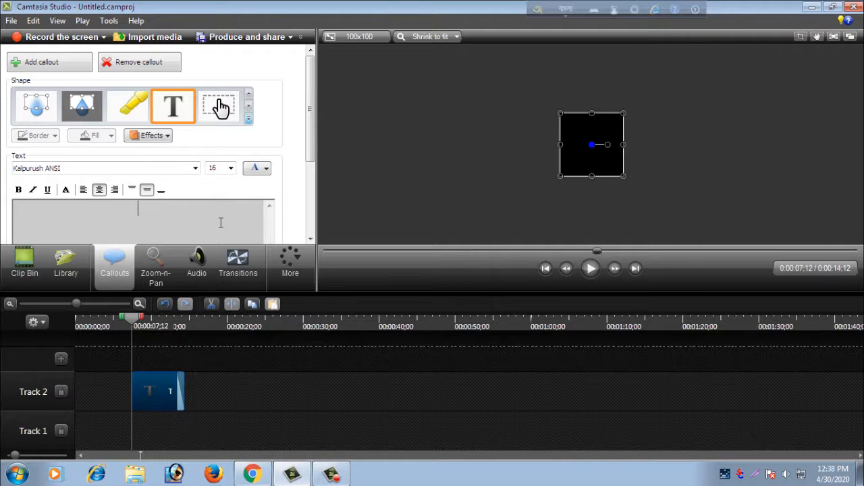
Enter "আমার সোনার বাংলা" as the callout's text by writing "amar sonar bangla" phonetically
{"action": "type", "text": "amar so"}
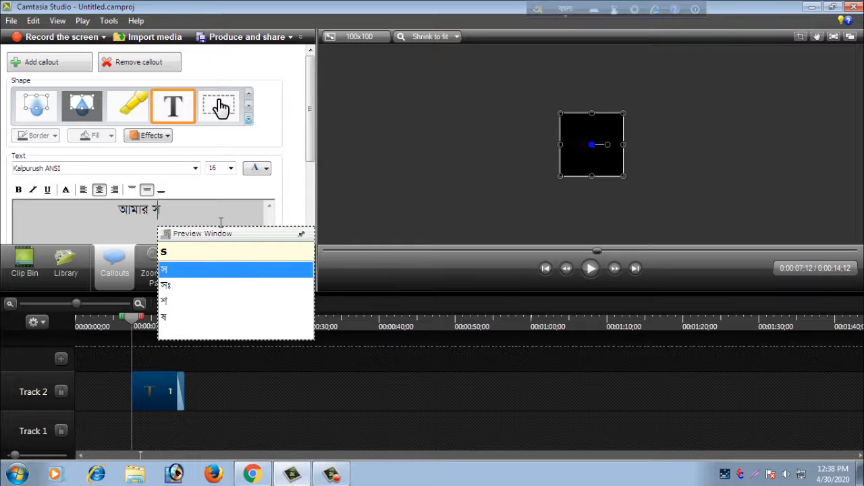
{"action": "type", "text": "nar"}
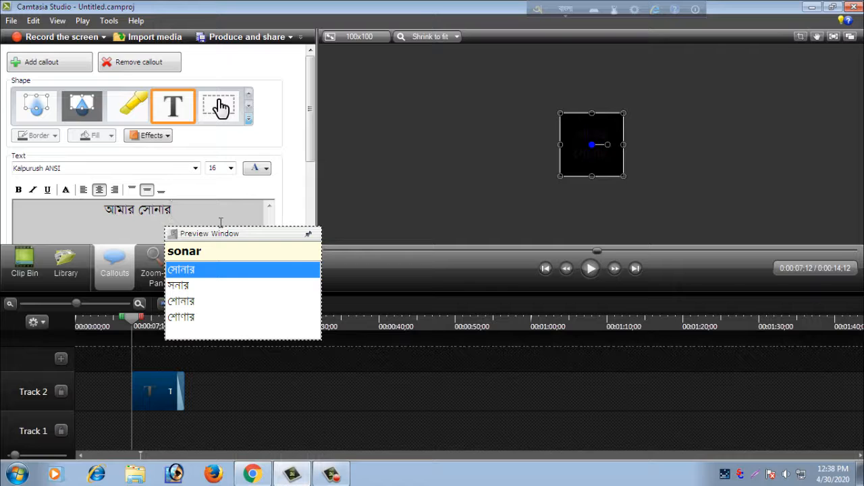
{"action": "type", "text": " bang"}
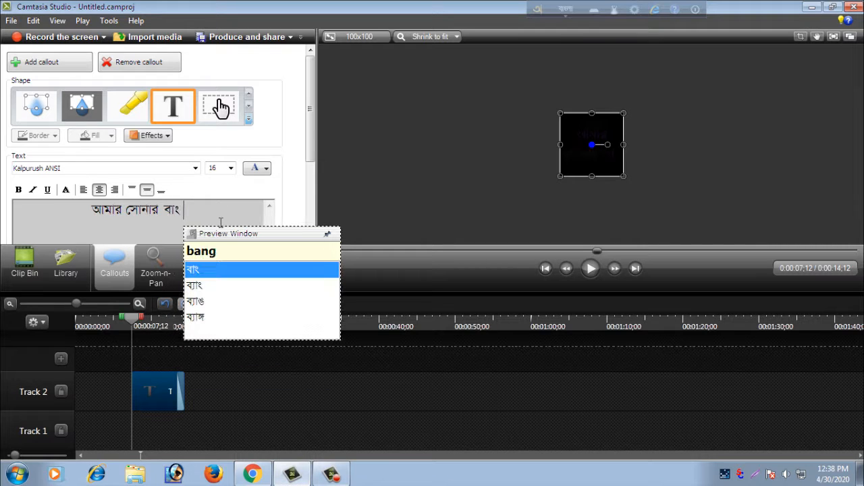
{"action": "type", "text": "la"}
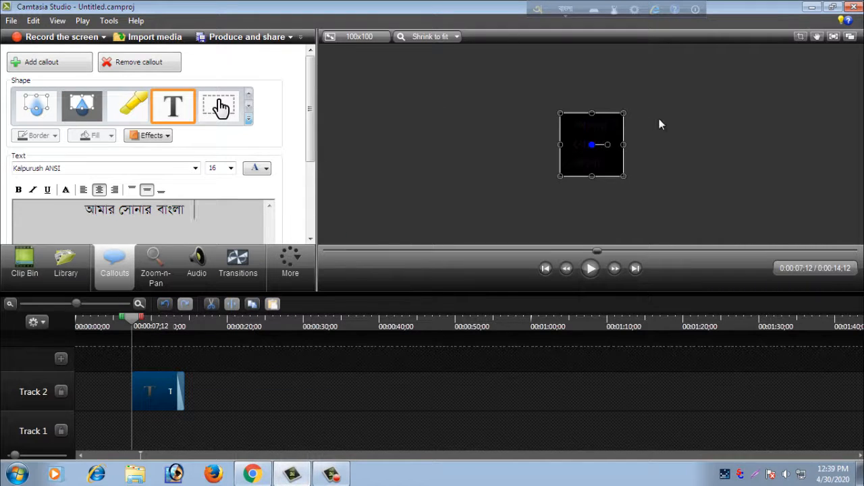
Make the callout box slightly wider and shorter, and set the video's editing dimensions to 1280 x 720
{"action": "mouse_move", "coordinate": [624, 176]}
{"action": "left_mouse_down"}
{"action": "mouse_move", "coordinate": [712, 213]}
{"action": "mouse_move", "coordinate": [628, 166]}
{"action": "left_mouse_up"}
{"action": "left_click", "coordinate": [384, 37]}
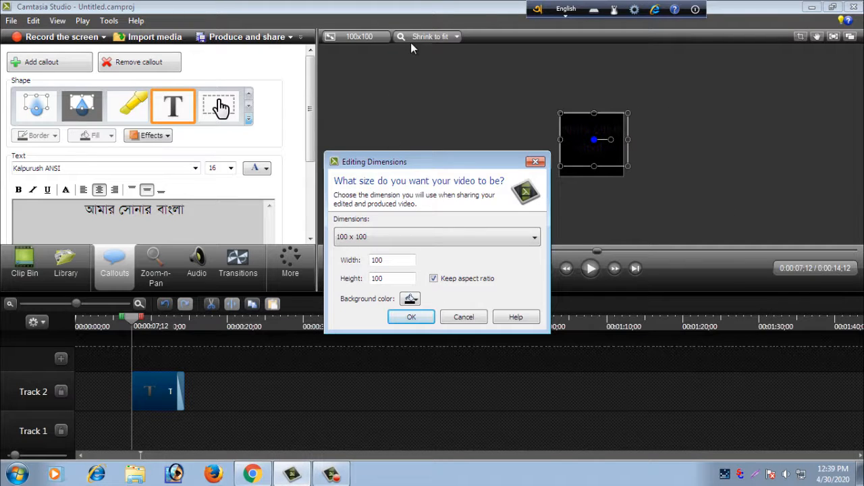
{"action": "left_click", "coordinate": [393, 238]}
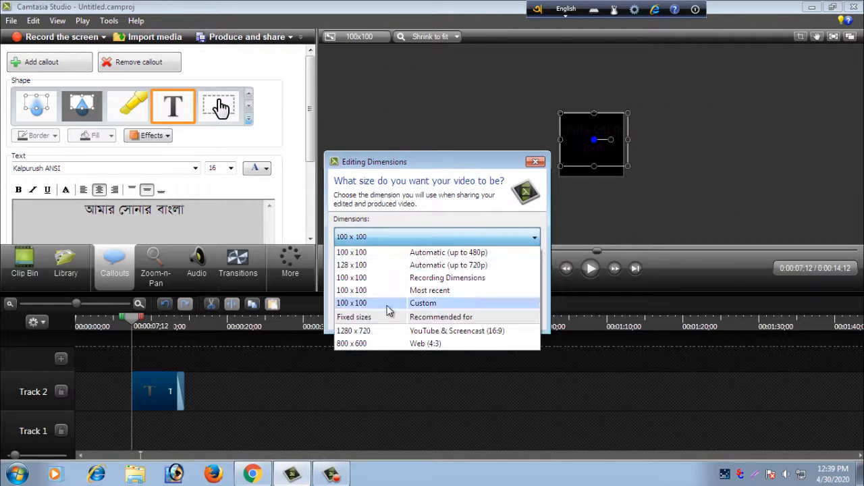
{"action": "left_click", "coordinate": [388, 331]}
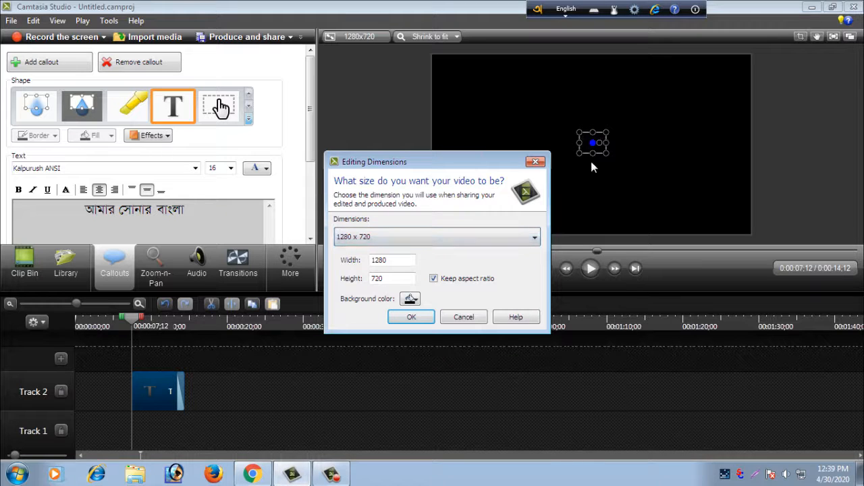
{"action": "left_click", "coordinate": [413, 318]}
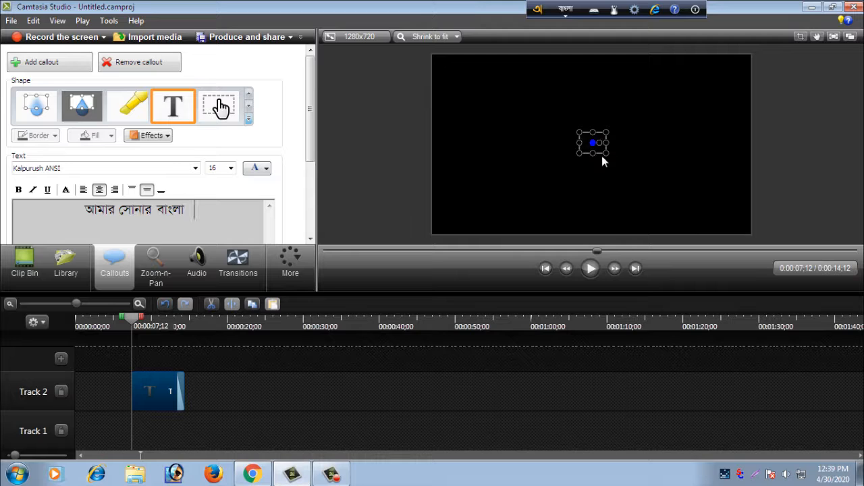
Enlarge the callout box on the canvas and set the font size of all its text to 48
{"action": "left_click_drag", "start_coordinate": [605, 154], "coordinate": [642, 170]}
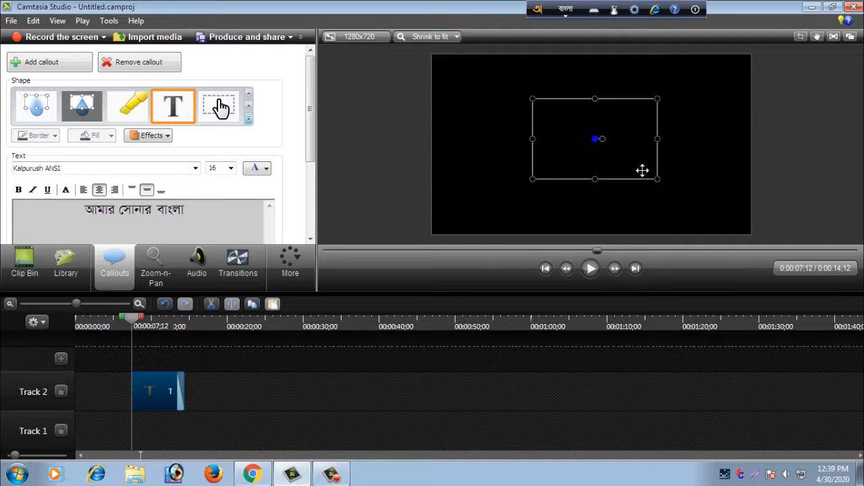
{"action": "left_click_drag", "start_coordinate": [192, 210], "coordinate": [84, 210]}
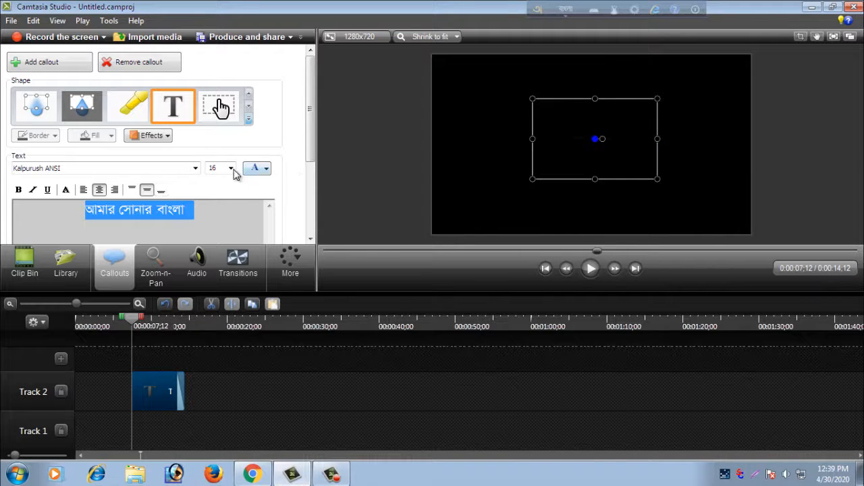
{"action": "left_click", "coordinate": [230, 168]}
{"action": "left_click", "coordinate": [226, 295]}
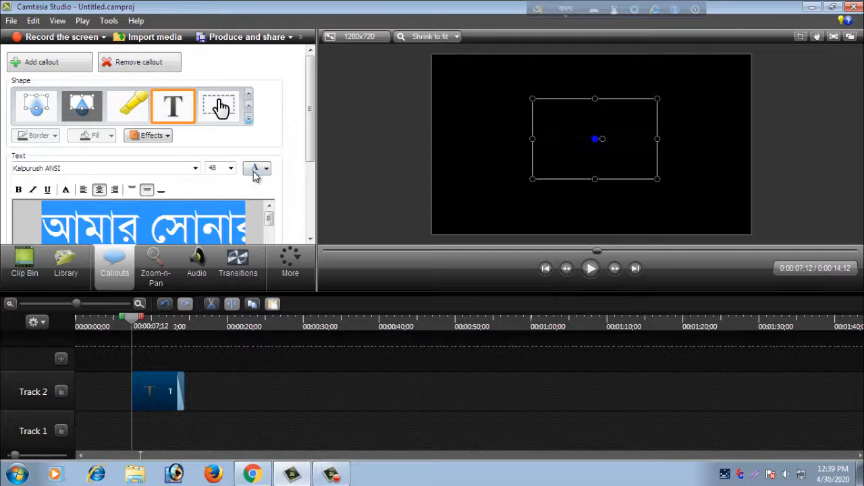
Set the colour of all the callout's text to white and reselect the callout on Track 2
{"action": "left_click", "coordinate": [268, 174]}
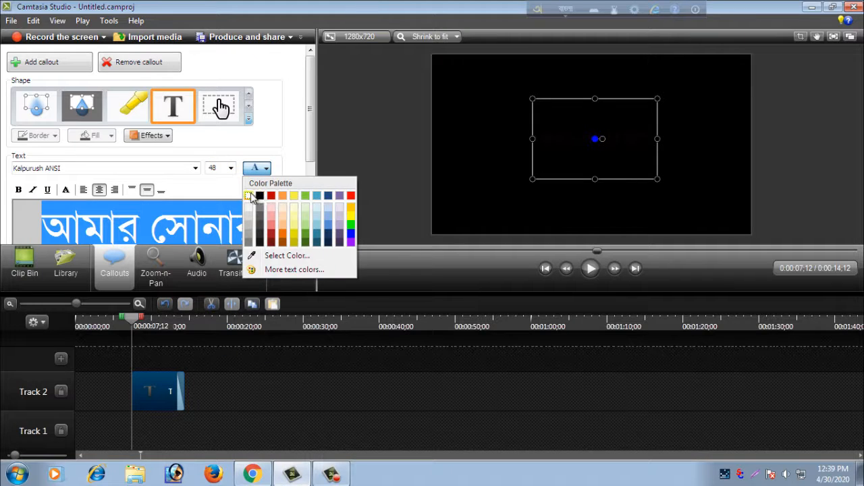
{"action": "left_click", "coordinate": [259, 196]}
{"action": "left_click", "coordinate": [532, 201]}
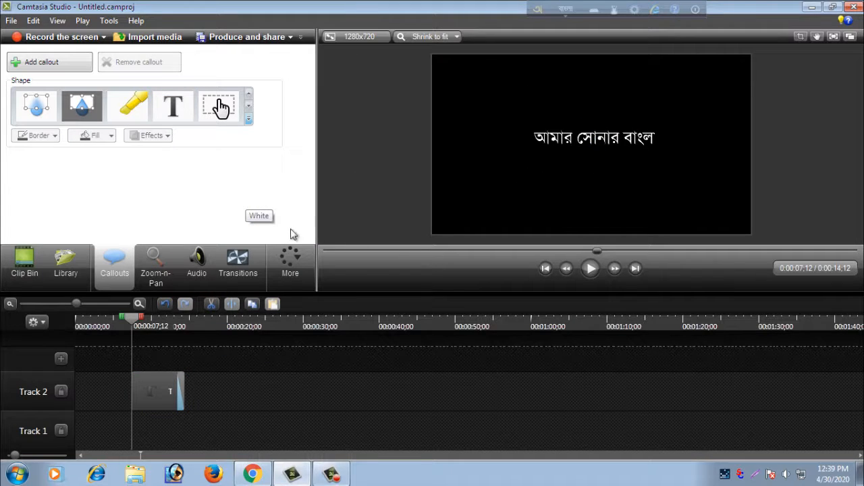
{"action": "left_click", "coordinate": [162, 386]}
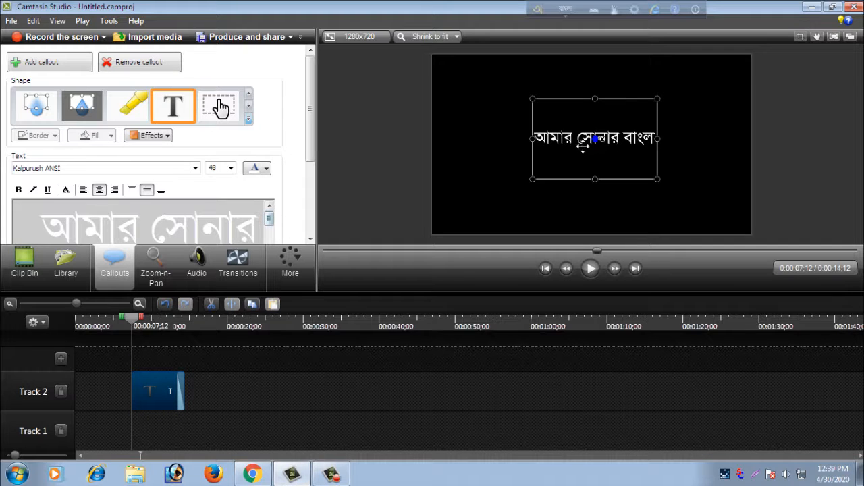
Set Avro Keyboard's global output to ANSI (Experimental), accepting the use of ANSI anyway
{"action": "left_click", "coordinate": [539, 10]}
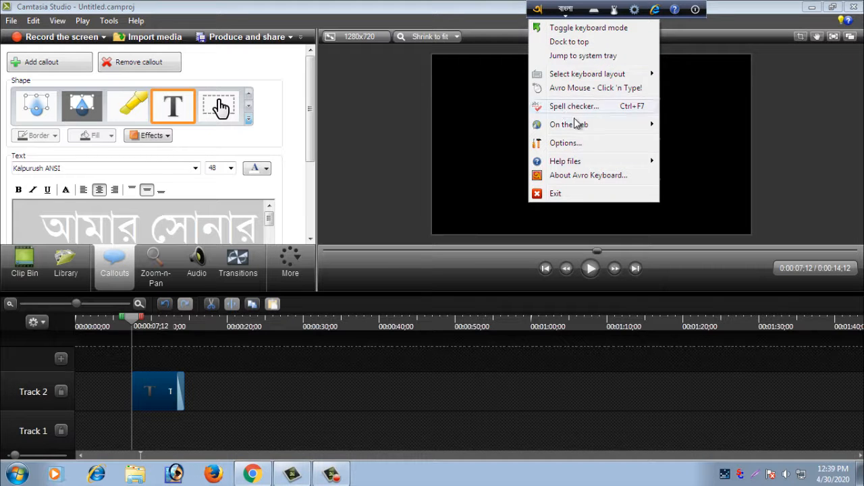
{"action": "left_click", "coordinate": [559, 142]}
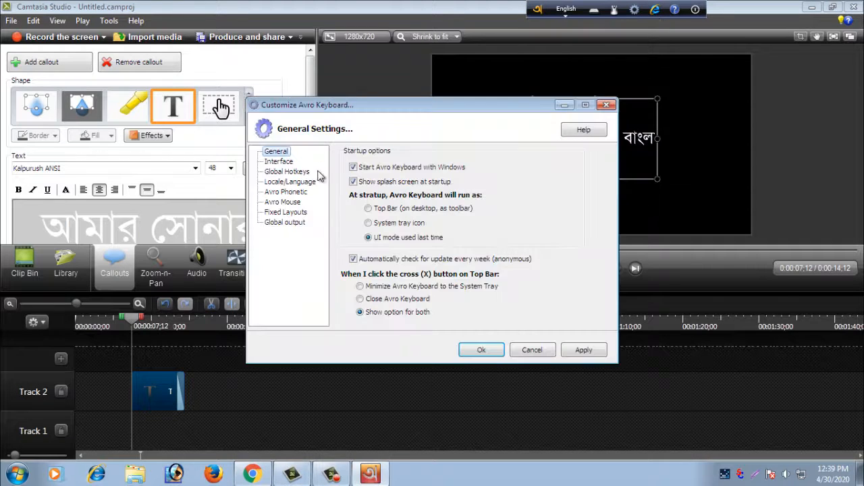
{"action": "left_click", "coordinate": [283, 224]}
{"action": "left_click", "coordinate": [366, 192]}
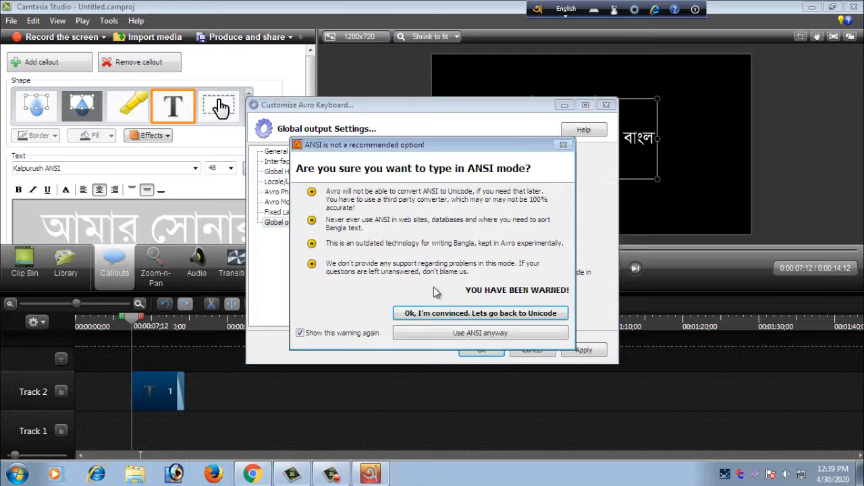
{"action": "left_click", "coordinate": [462, 332]}
{"action": "left_click", "coordinate": [481, 349]}
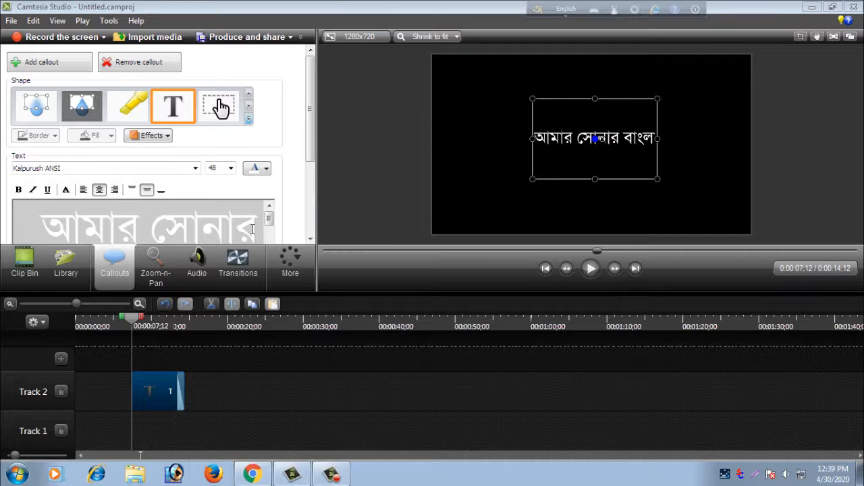
Delete all of the Bangla text from the callout
{"action": "left_click", "coordinate": [42, 227]}
{"action": "left_click_drag", "start_coordinate": [38, 223], "coordinate": [260, 236]}
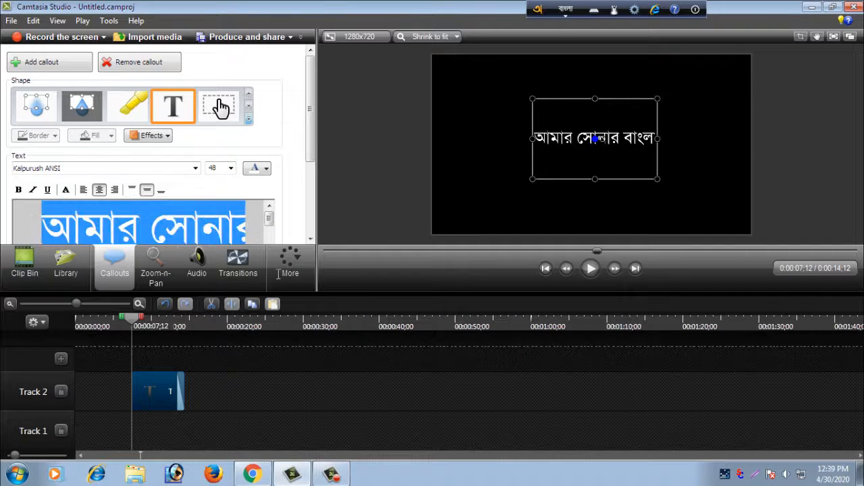
{"action": "key", "text": "Delete"}
{"action": "left_click_drag", "start_coordinate": [203, 230], "coordinate": [84, 228]}
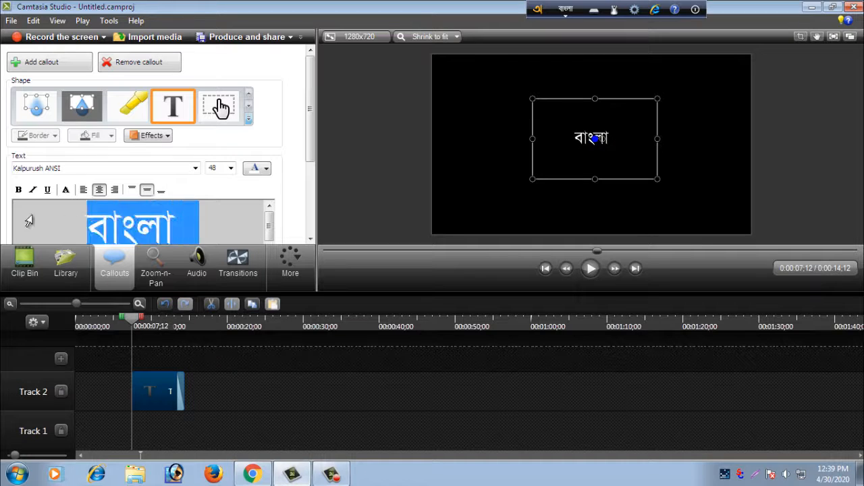
{"action": "key", "text": "Delete"}
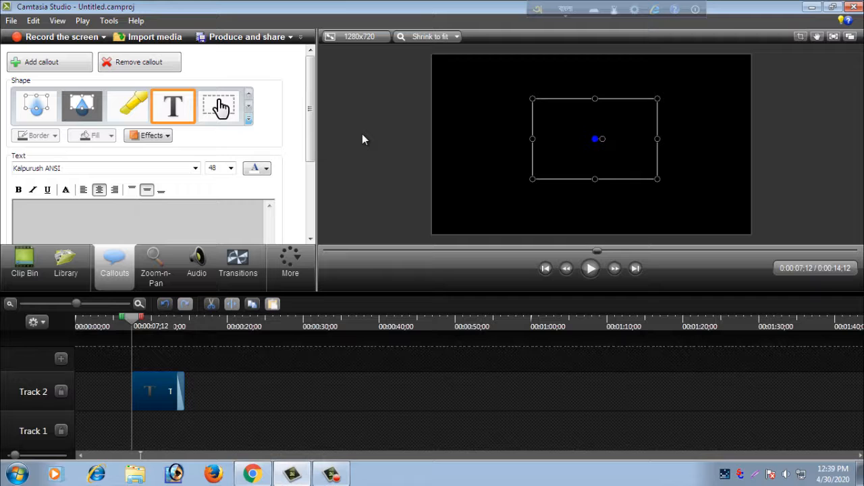
Close Camtasia Studio and switch to the Google page in Chrome
{"action": "left_click", "coordinate": [852, 7]}
{"action": "left_click", "coordinate": [449, 266]}
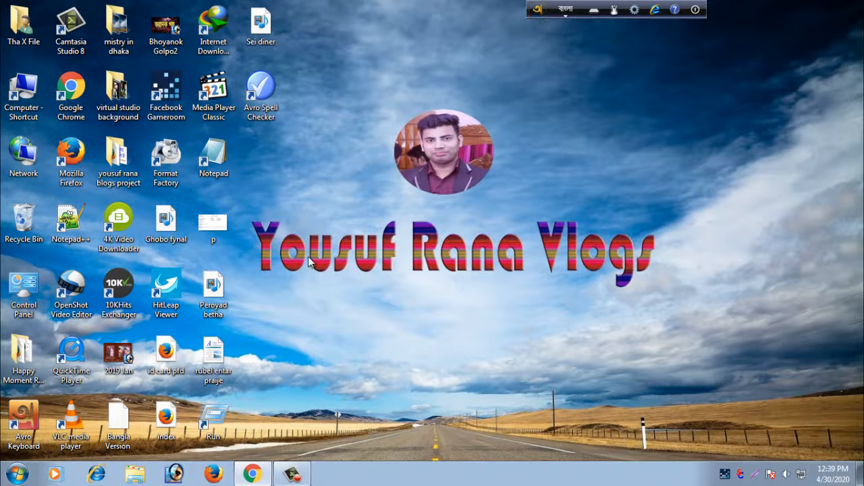
{"action": "left_click", "coordinate": [253, 475]}
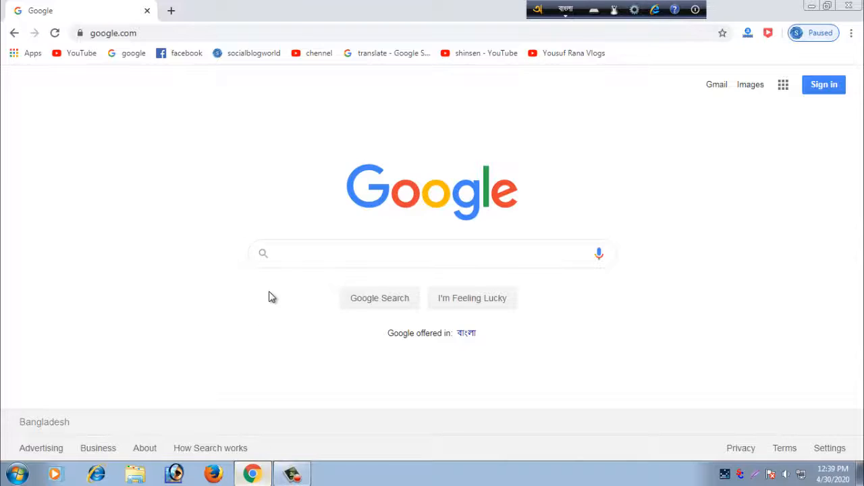
{"action": "left_click", "coordinate": [312, 260]}
{"action": "type", "text": "k"}
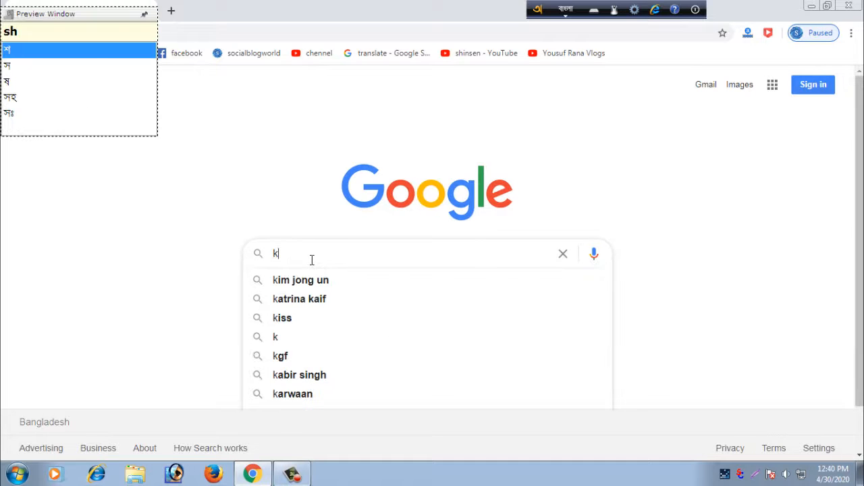
{"action": "type", "text": "mm"}
{"action": "key", "text": "BackSpace"}
{"action": "key", "text": "BackSpace"}
{"action": "key", "text": "BackSpace"}
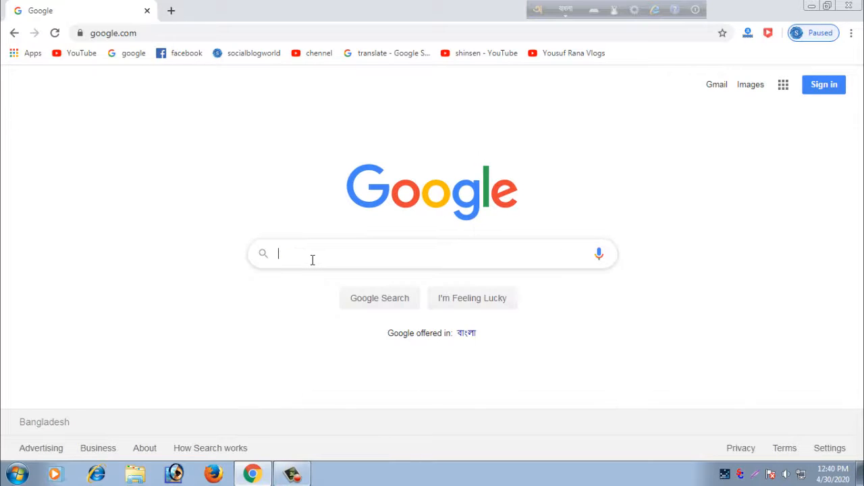
Try the ANSI output in Google's search box by writing "amar sonar bangla" phonetically
{"action": "type", "text": "amar"}
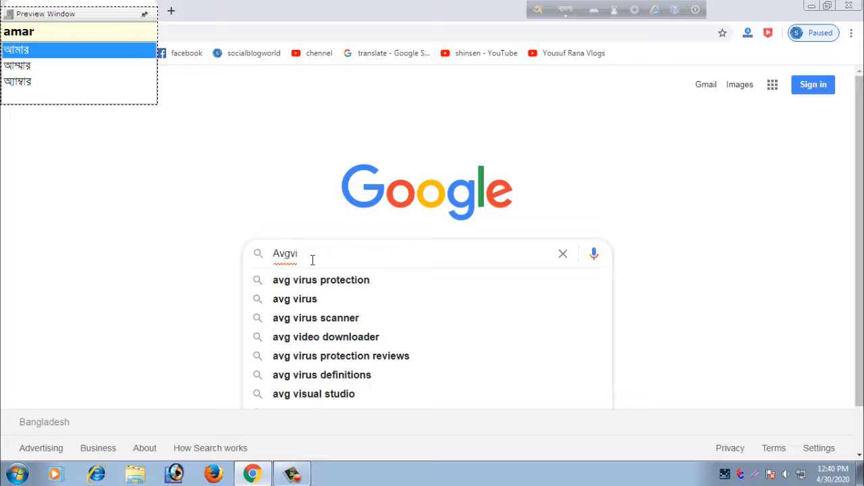
{"action": "type", "text": " sonar "}
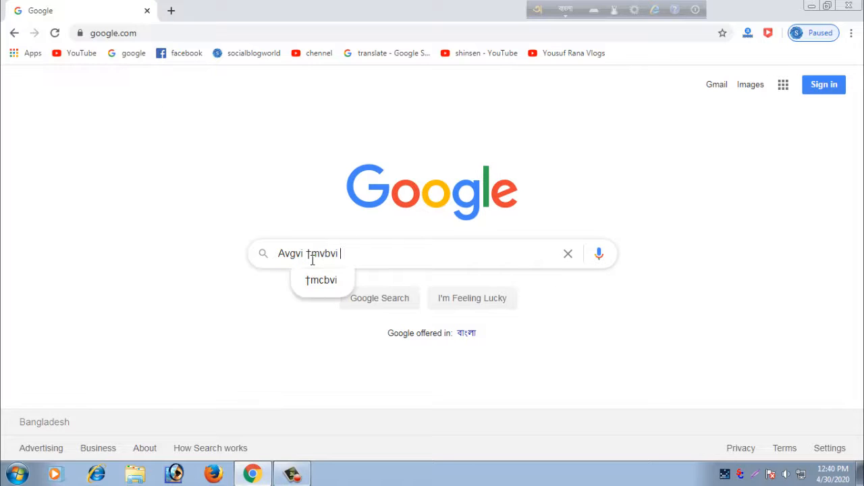
{"action": "type", "text": "ban"}
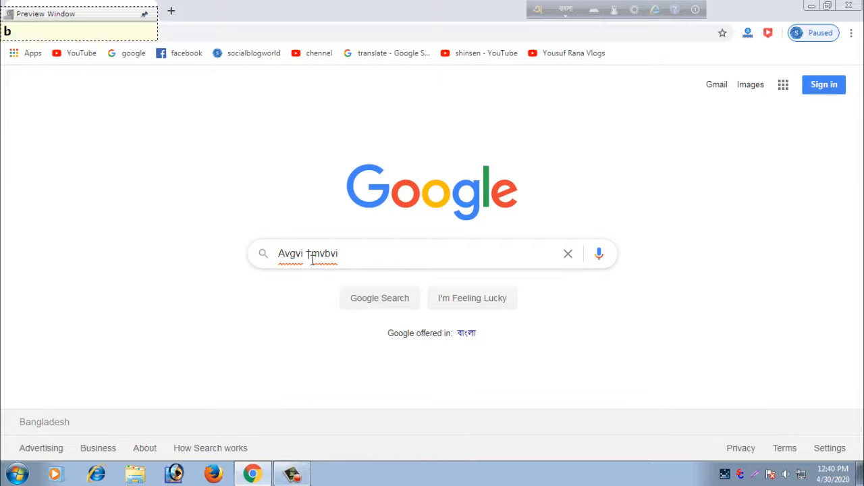
{"action": "key", "text": "BackSpace"}
{"action": "key", "text": "BackSpace"}
{"action": "key", "text": "BackSpace"}
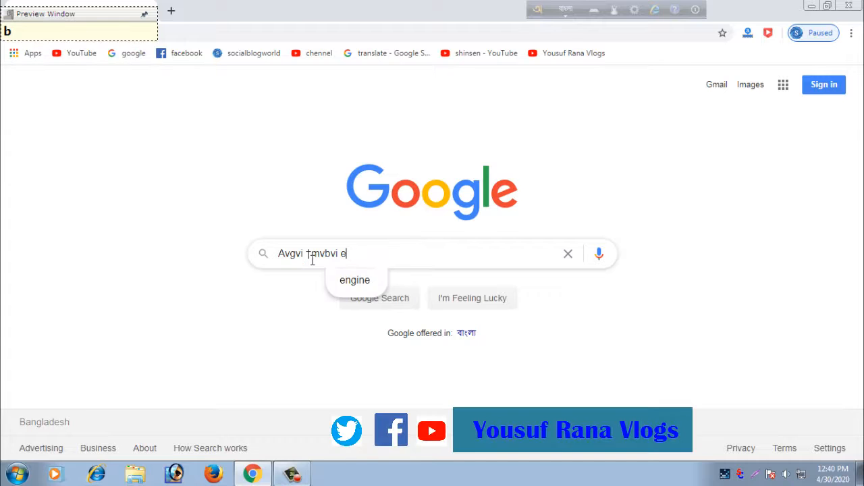
{"action": "type", "text": "bangla"}
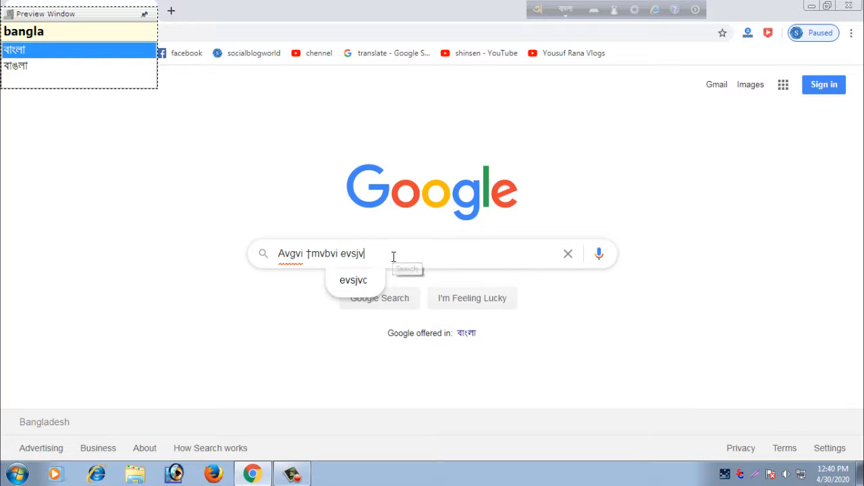
Clear the ANSI text from the search box, including a short retry of "ban"
{"action": "left_click_drag", "start_coordinate": [394, 256], "coordinate": [164, 272]}
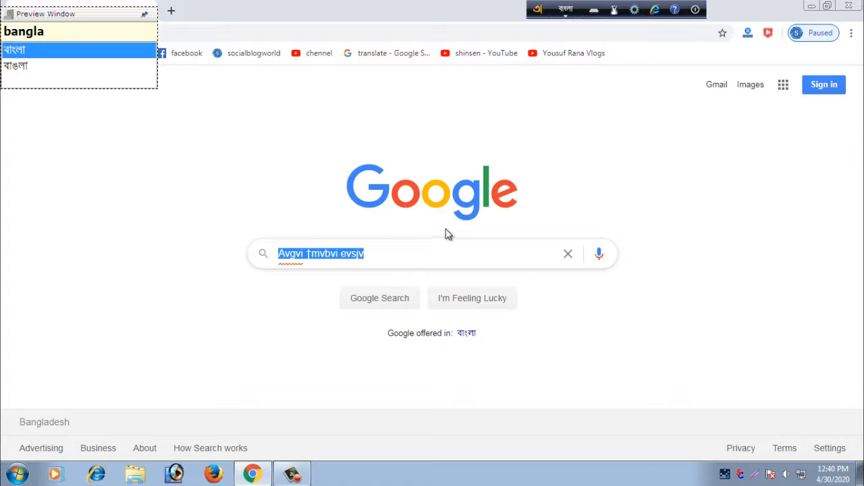
{"action": "key", "text": "BackSpace"}
{"action": "key", "text": "BackSpace"}
{"action": "type", "text": "b"}
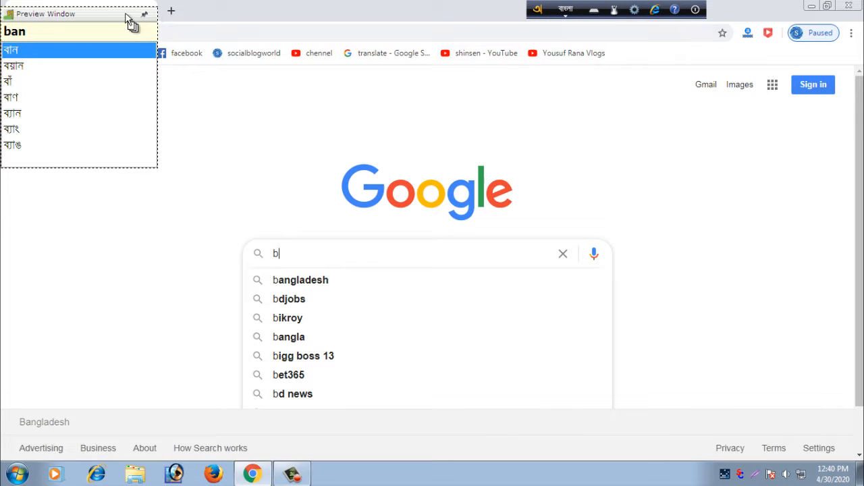
{"action": "key", "text": "BackSpace"}
{"action": "key", "text": "BackSpace"}
{"action": "key", "text": "BackSpace"}
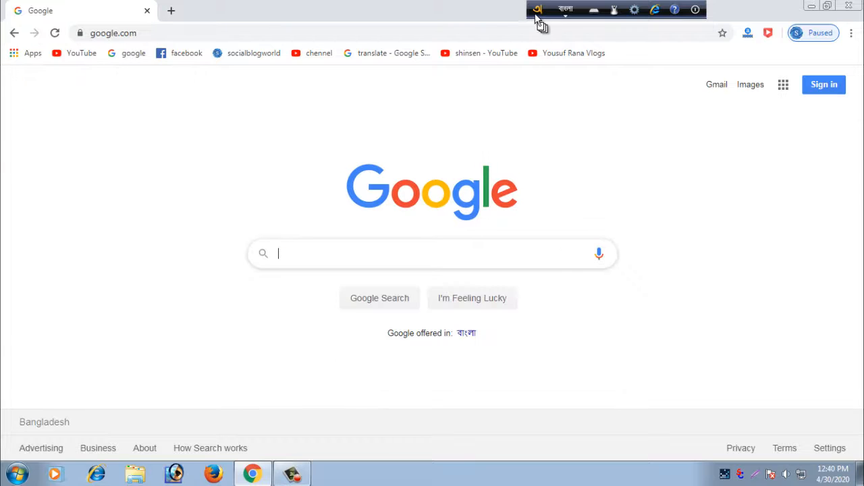
Set Avro Keyboard's global output to Unicode (Recommended)
{"action": "left_click", "coordinate": [537, 14]}
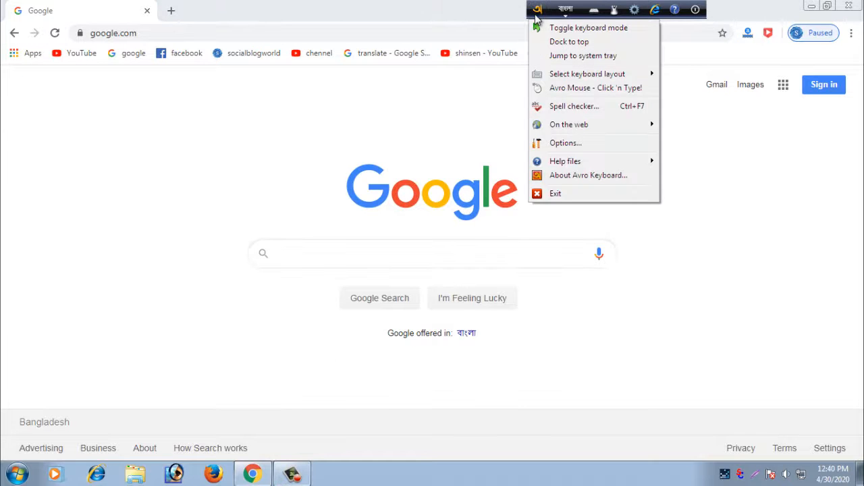
{"action": "left_click", "coordinate": [565, 142]}
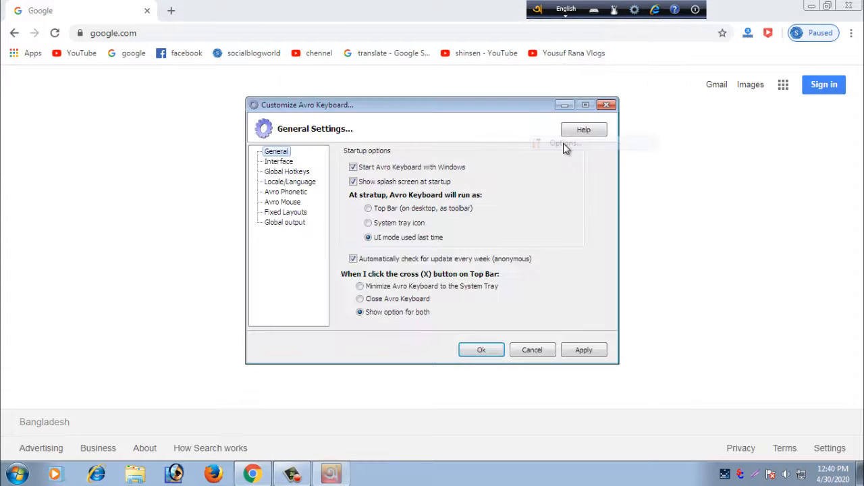
{"action": "left_click", "coordinate": [301, 226]}
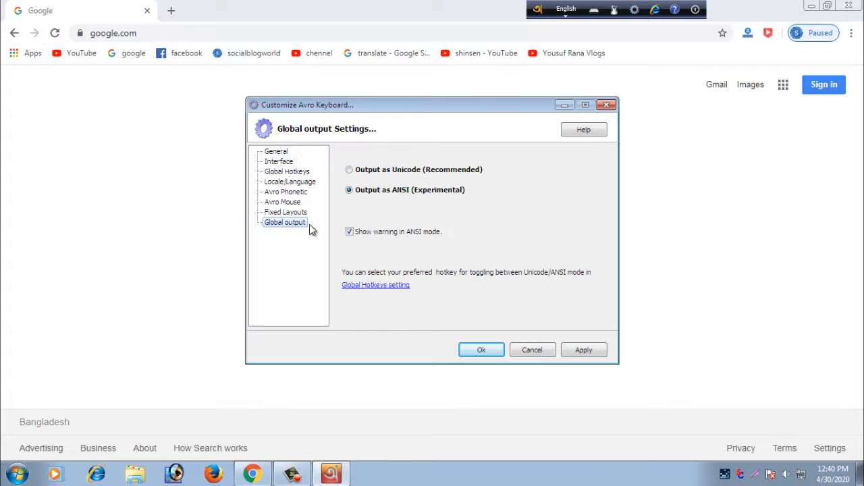
{"action": "left_click", "coordinate": [349, 171]}
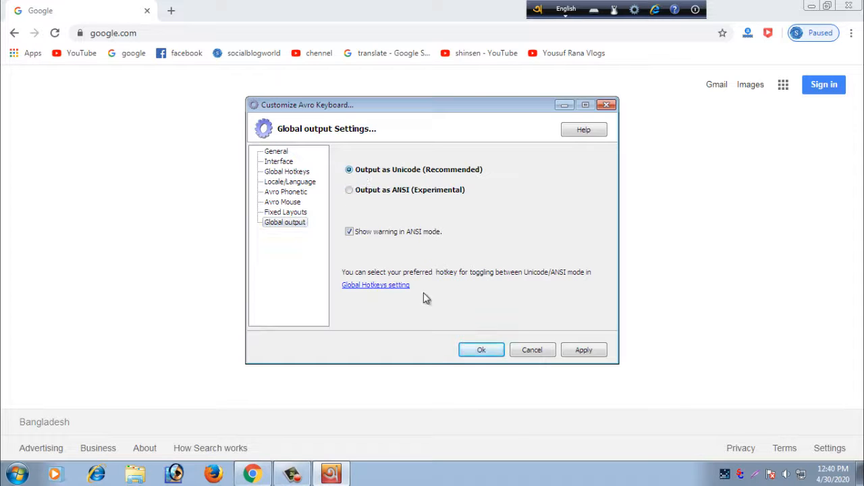
{"action": "left_click", "coordinate": [482, 351]}
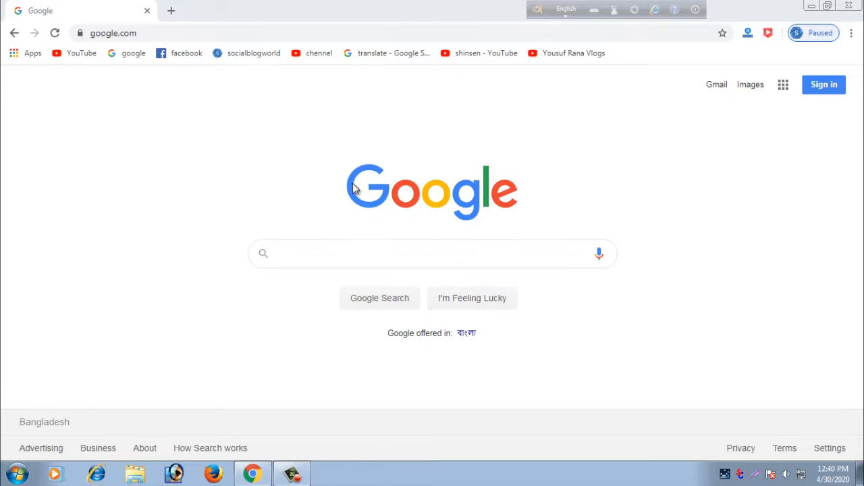
{"action": "left_click", "coordinate": [311, 260]}
{"action": "type", "text": "ds"}
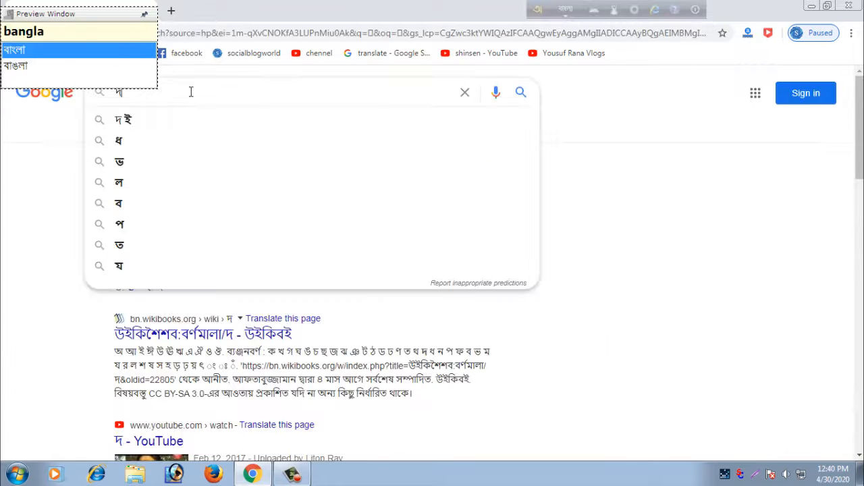
{"action": "key", "text": "BackSpace"}
{"action": "key", "text": "BackSpace"}
{"action": "key", "text": "BackSpace"}
{"action": "key", "text": "BackSpace"}
{"action": "key", "text": "BackSpace"}
{"action": "key", "text": "BackSpace"}
{"action": "key", "text": "BackSpace"}
{"action": "key", "text": "BackSpace"}
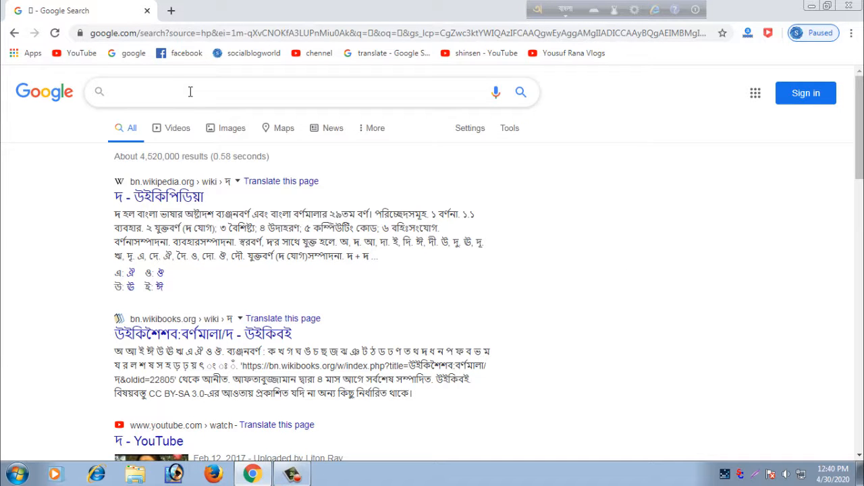
Enter "আমার সোনার বাংলা" in Google's search box by writing "amar sonar bangla" phonetically
{"action": "type", "text": "amar"}
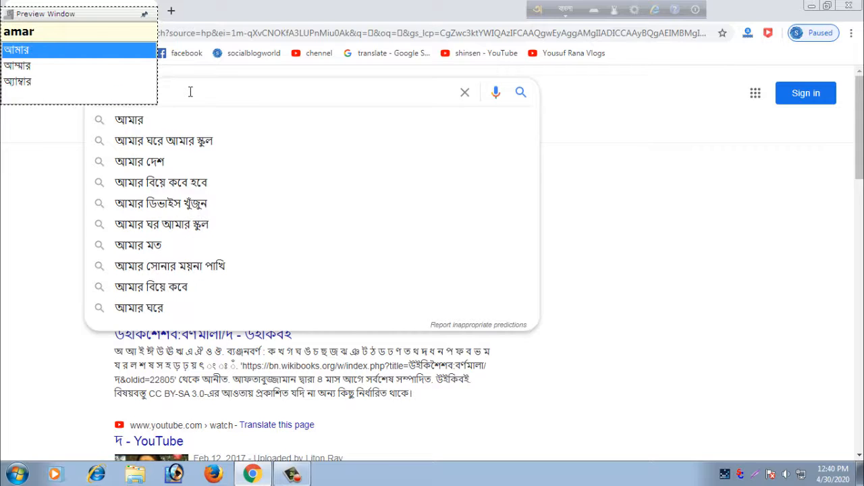
{"action": "type", "text": " sonar"}
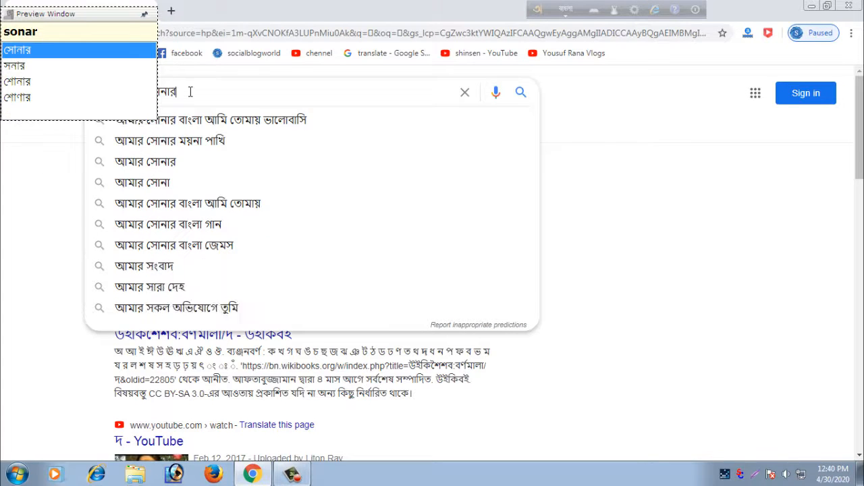
{"action": "type", "text": " bangla"}
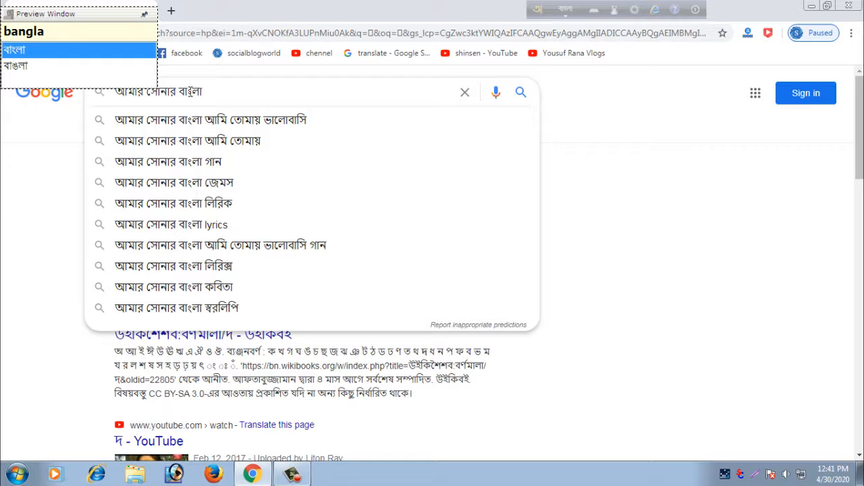
Close the Chrome browser and switch Avro Keyboard to English mode
{"action": "left_click", "coordinate": [849, 6]}
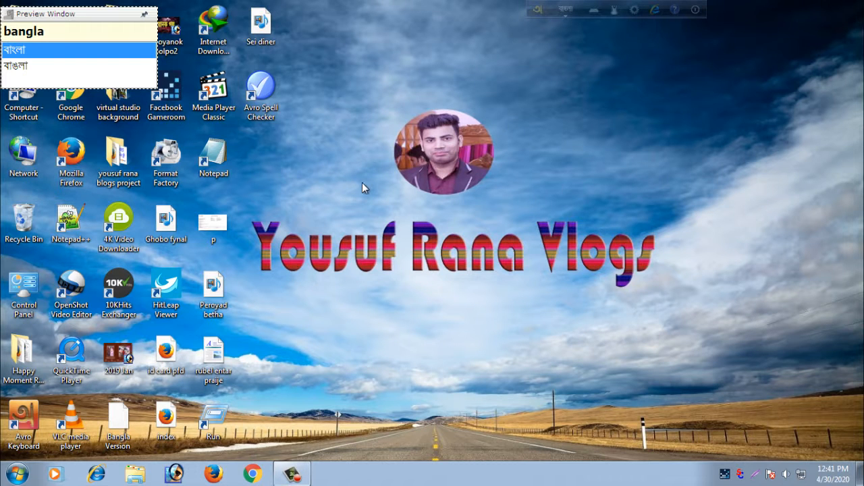
{"action": "key", "text": "F12"}
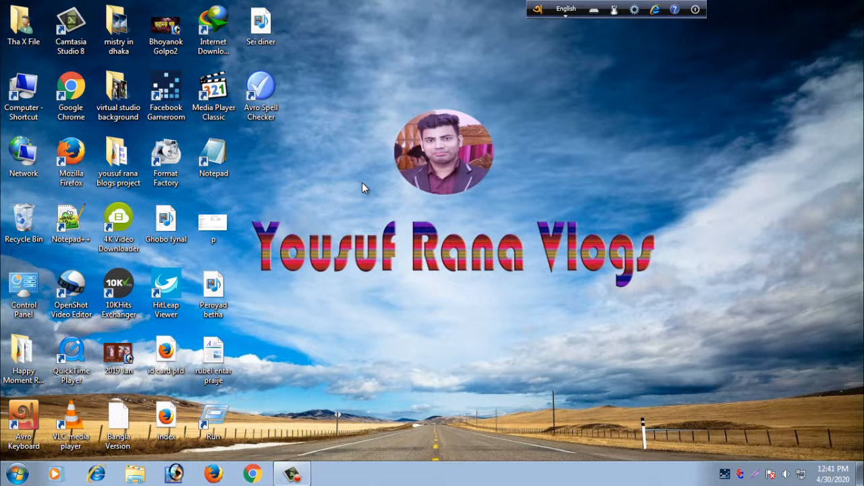